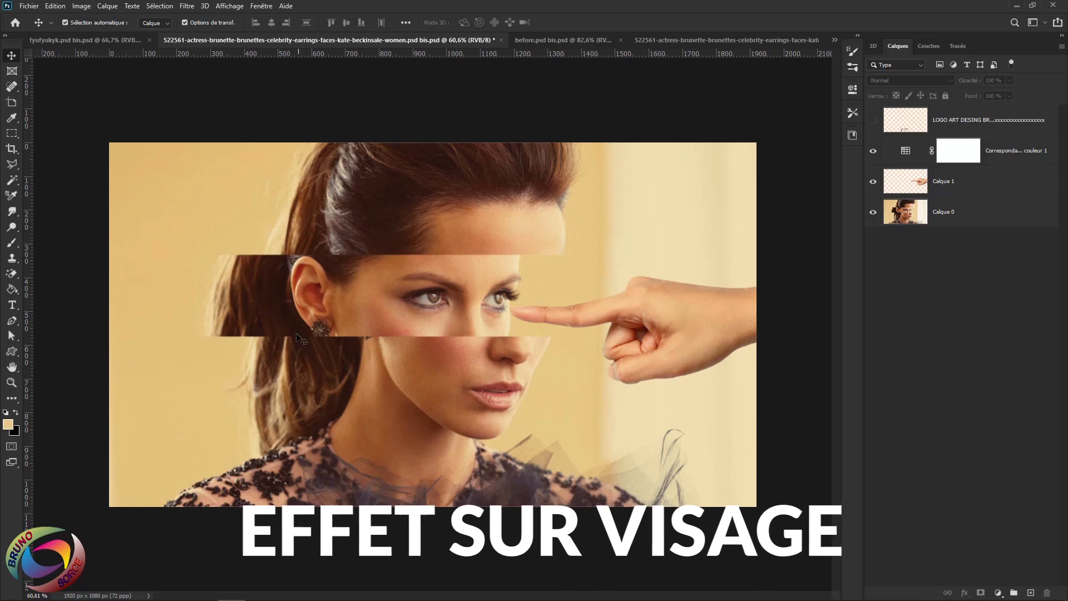
# Step: Review the finished sliced-face examples with the pointing hand in the other open documents
pyautogui.click(580, 41)
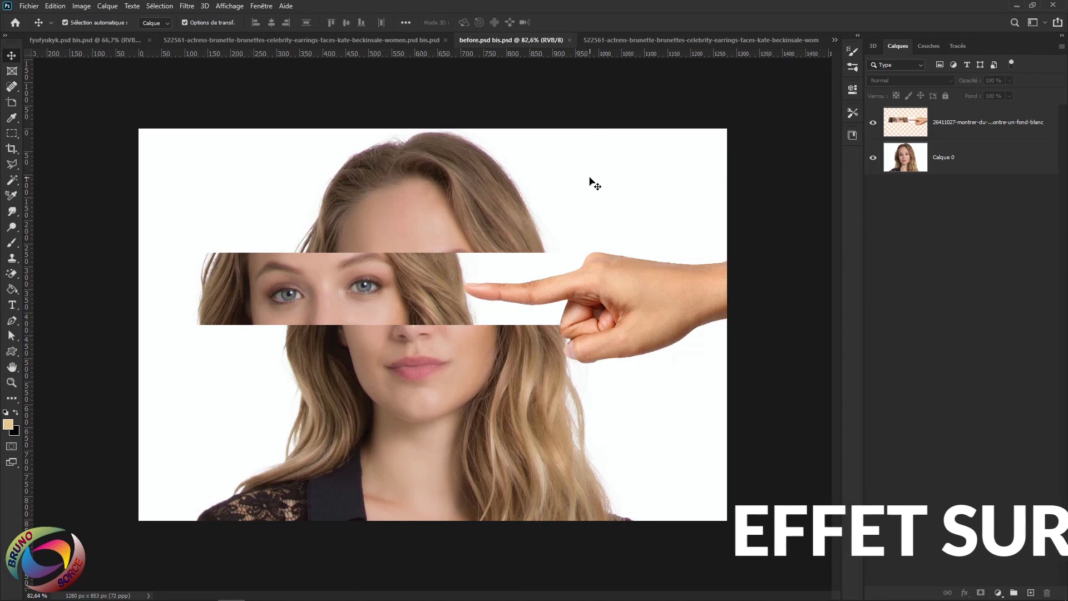
pyautogui.click(88, 41)
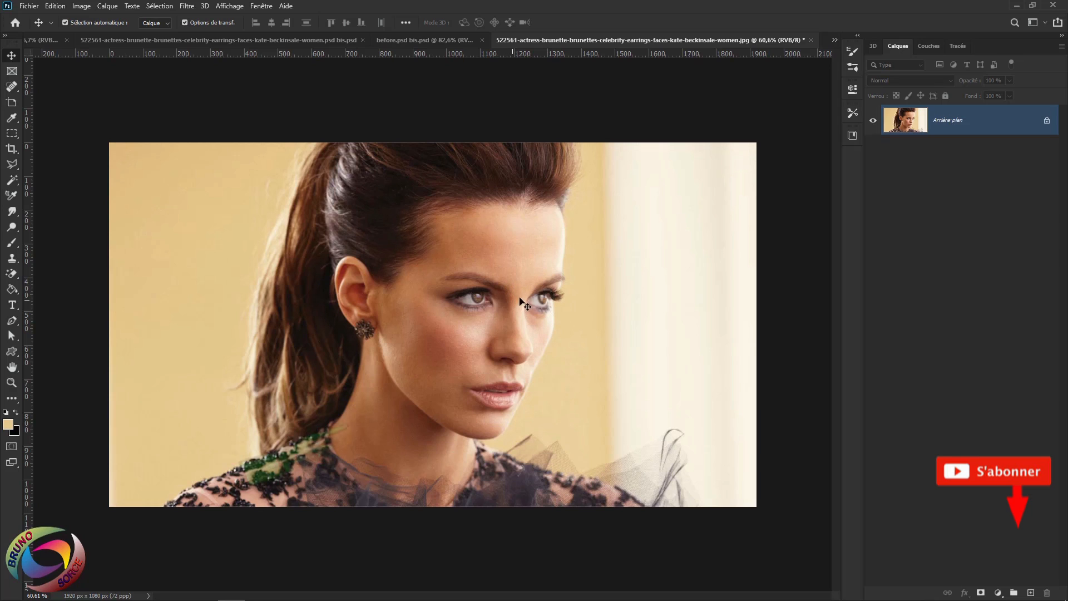
# Step: Unlock and duplicate the Arrière-plan layer, leaving the original hidden beneath the copy
pyautogui.click(1048, 122)
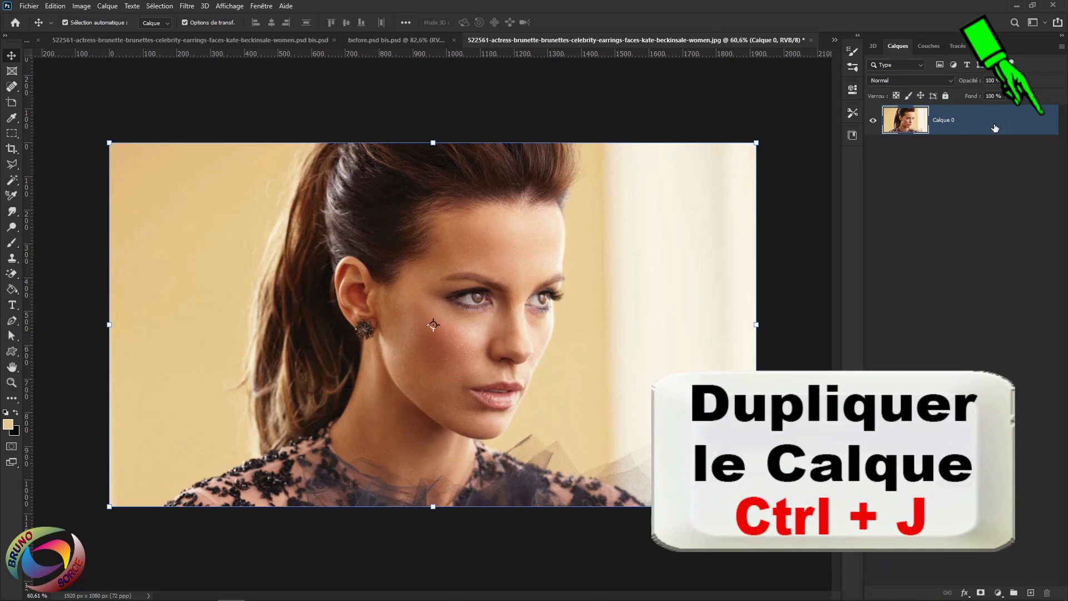
pyautogui.hotkey('ctrl', 'j')
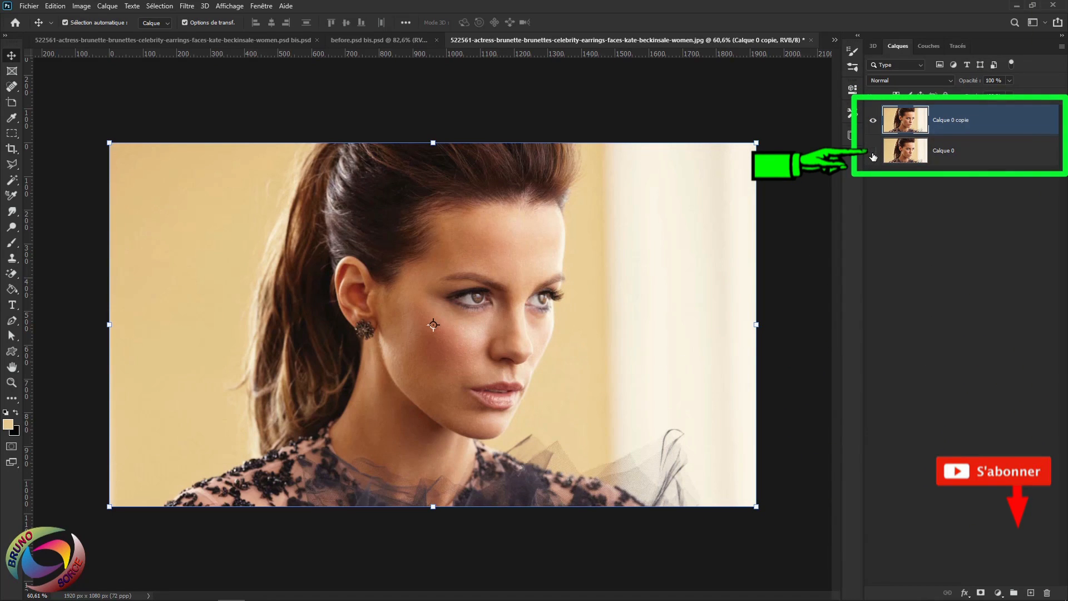
pyautogui.click(873, 155)
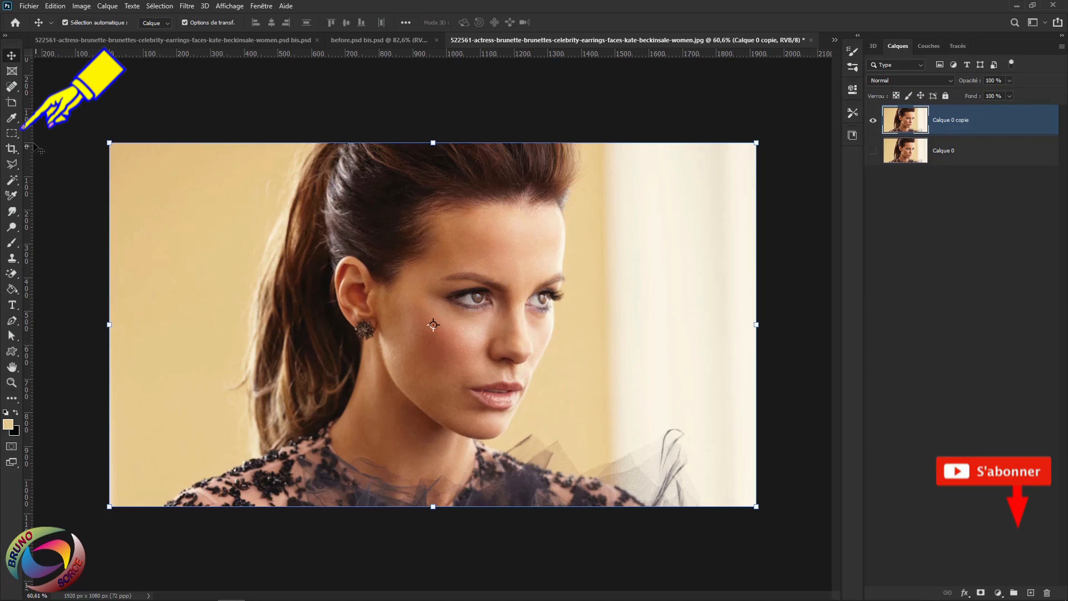
# Step: Copy a rectangular horizontal band across the eyes and ear onto a new layer and shift the strip toward the back of the head
pyautogui.click(11, 134)
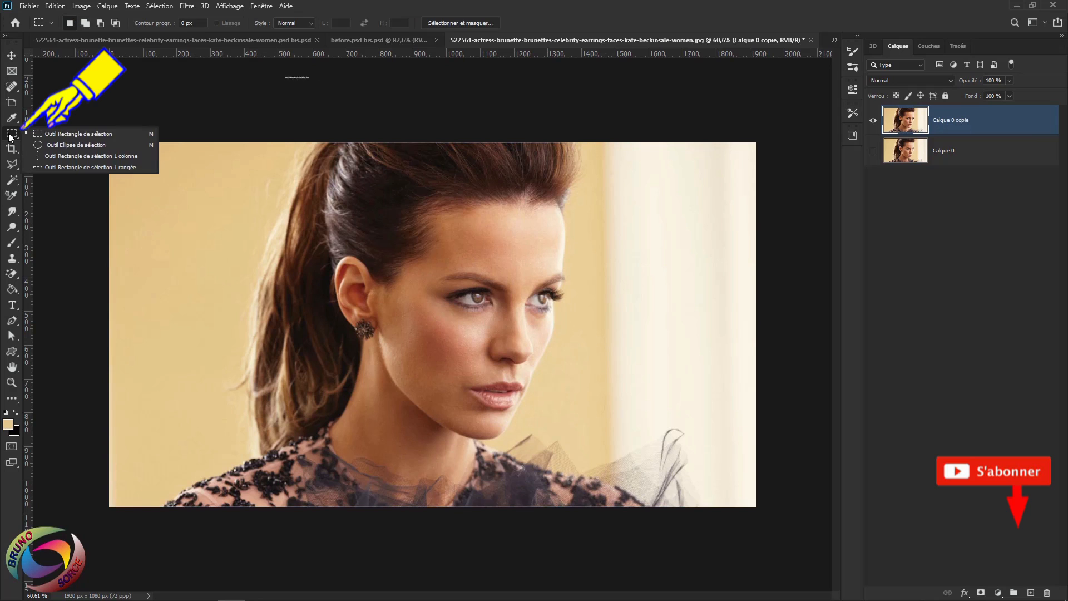
pyautogui.click(60, 133)
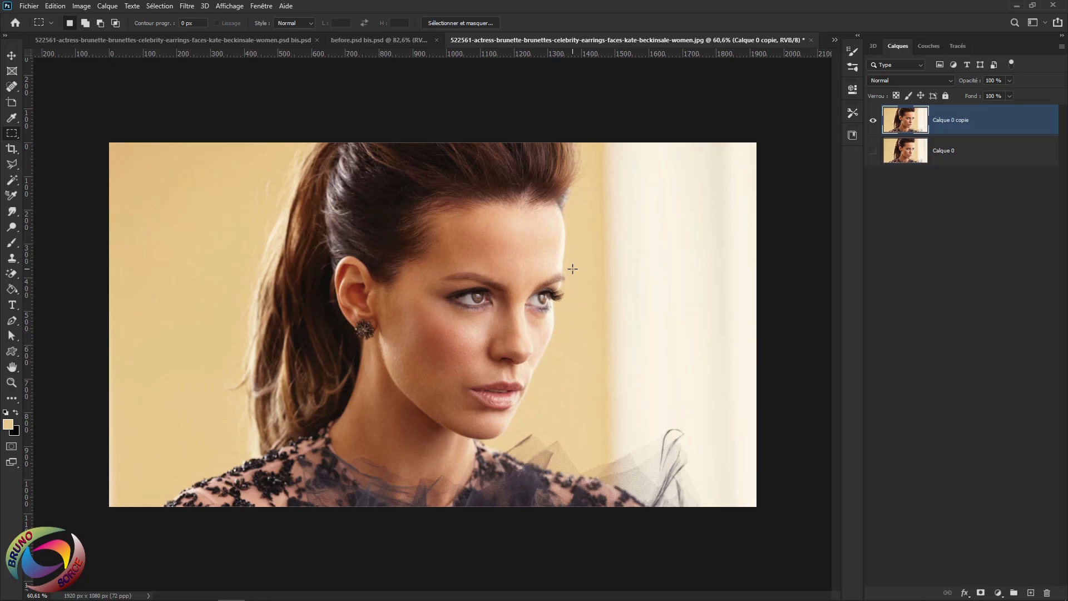
pyautogui.moveTo(572, 269); pyautogui.dragTo(220, 334)
pyautogui.press('space')
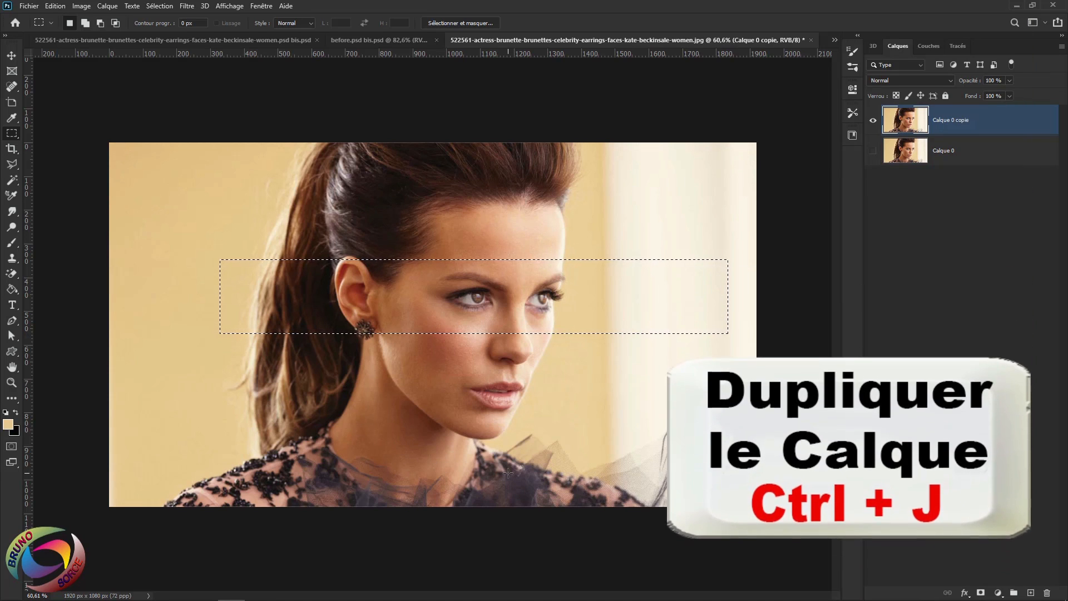
pyautogui.hotkey('ctrl', 'j')
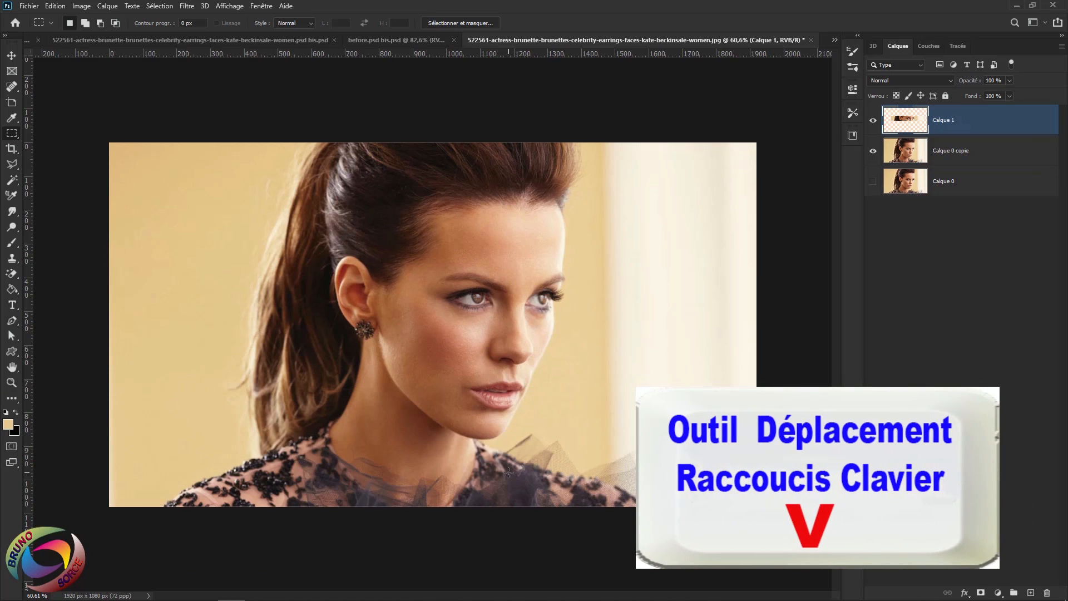
pyautogui.press('v')
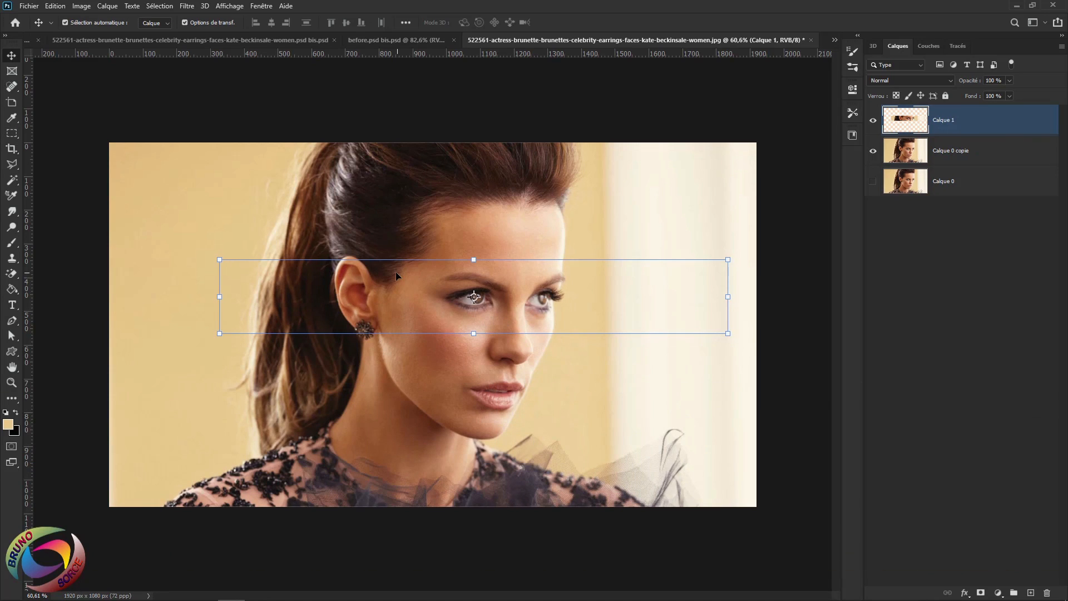
pyautogui.moveTo(594, 308); pyautogui.dragTo(544, 316)
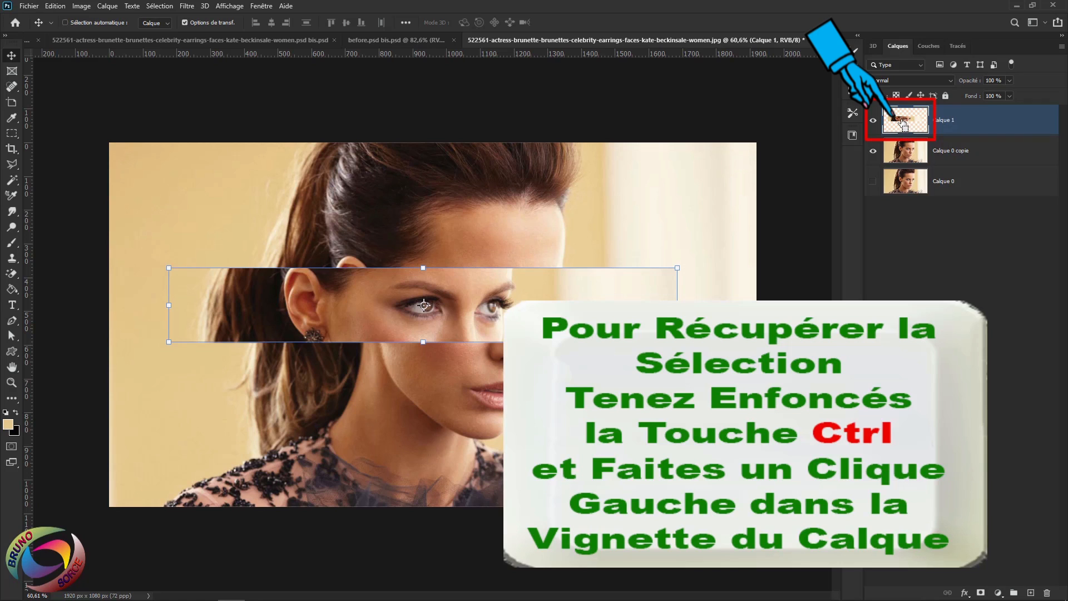
# Step: Load the strip layer's outline as a selection and erase the strip's background end in front of the face with the Eraser
pyautogui.keyDown('ctrl'); pyautogui.click(904, 124); pyautogui.keyUp('ctrl')
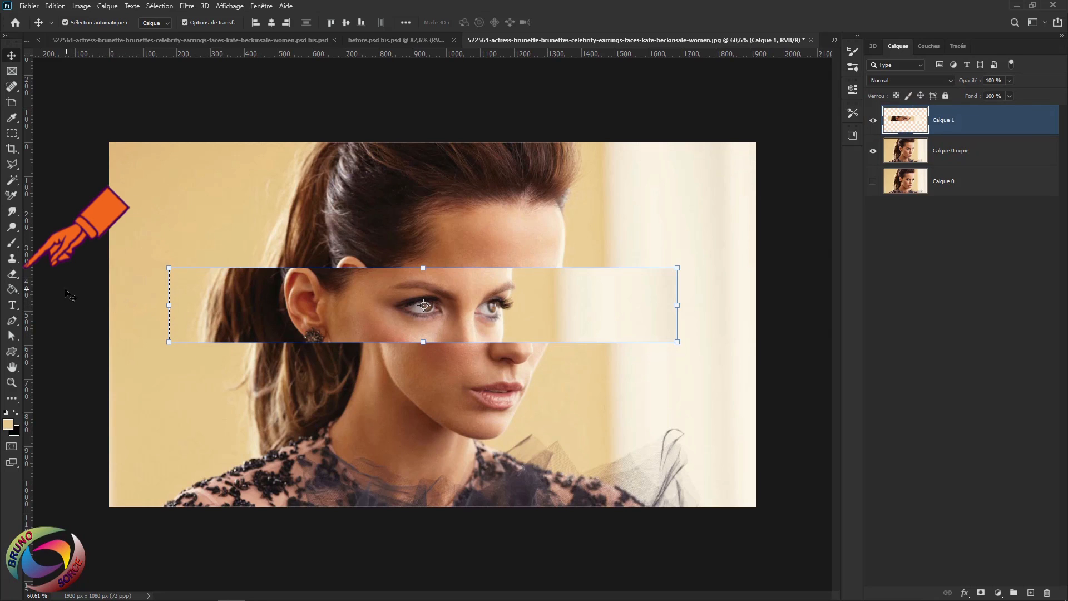
pyautogui.click(13, 274)
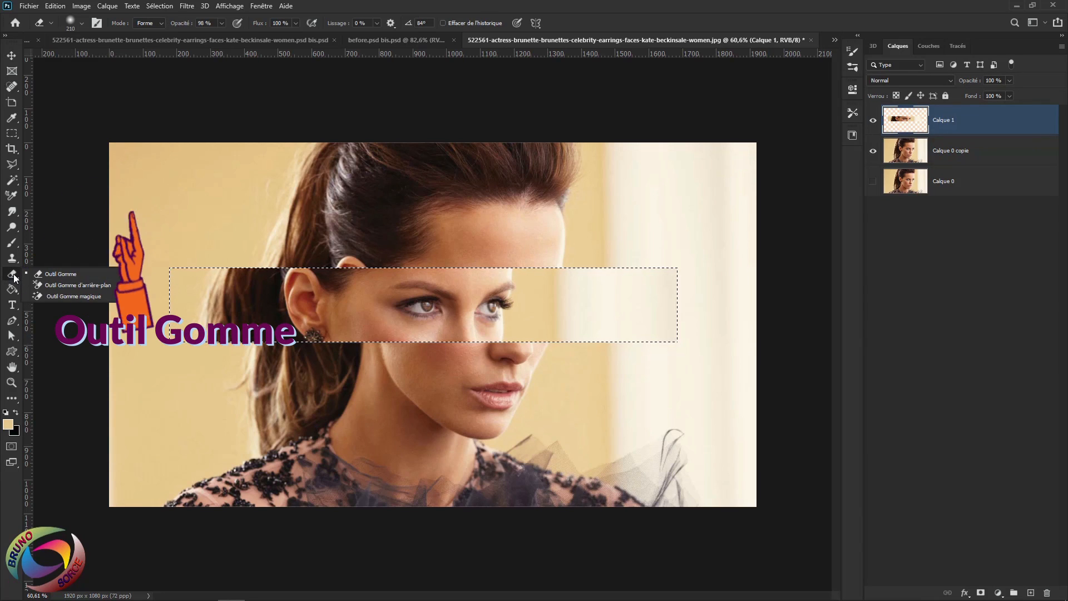
pyautogui.click(60, 276)
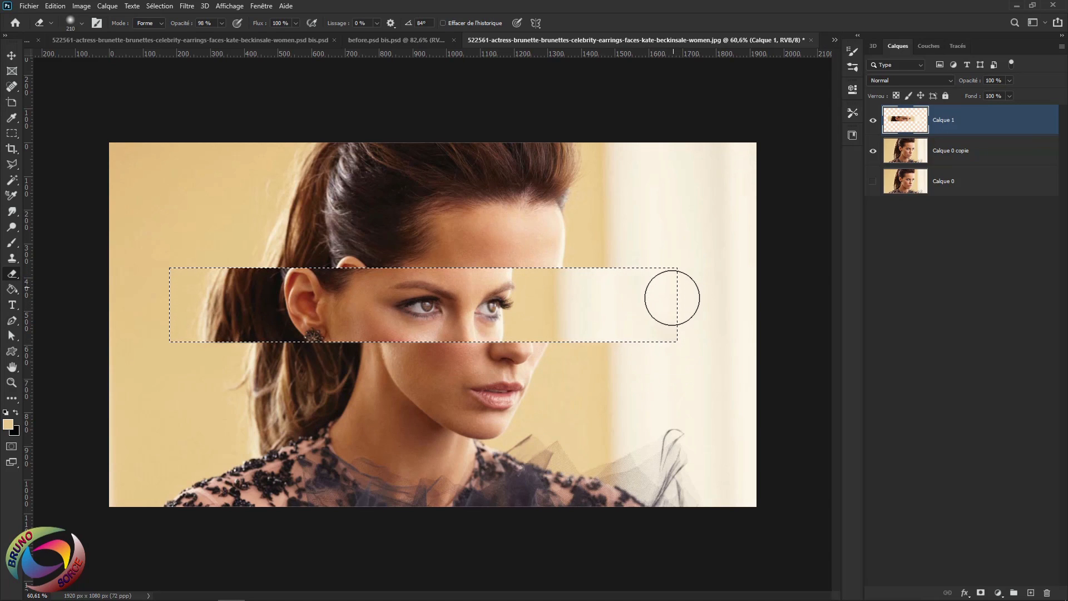
pyautogui.moveTo(656, 291)
pyautogui.mouseDown()
pyautogui.moveTo(650, 262)
pyautogui.moveTo(634, 360)
pyautogui.moveTo(610, 296)
pyautogui.mouseUp()
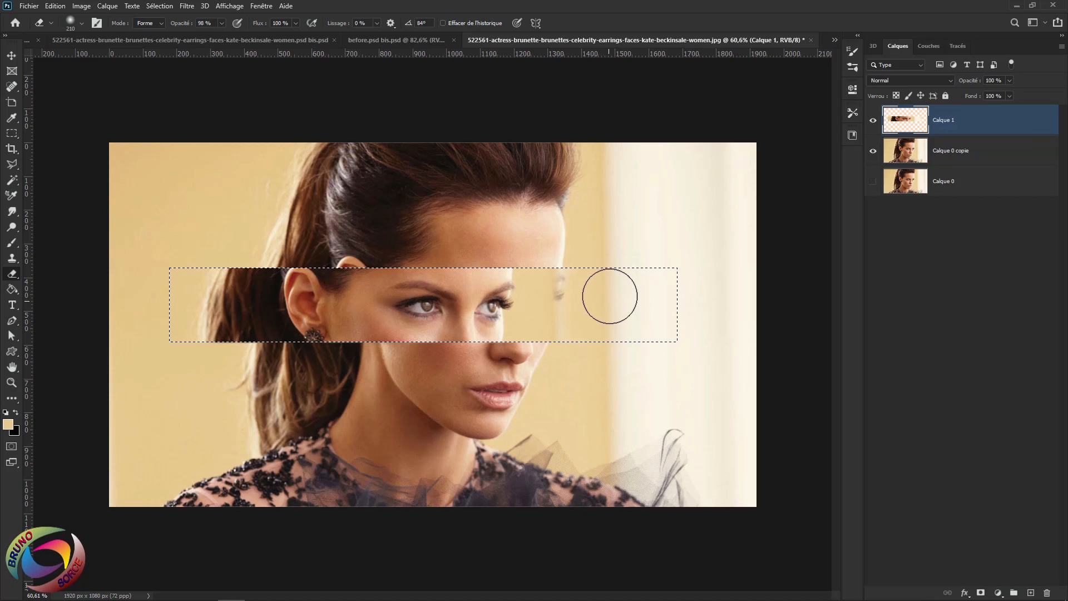
pyautogui.moveTo(599, 342)
pyautogui.mouseDown()
pyautogui.moveTo(563, 313)
pyautogui.moveTo(559, 323)
pyautogui.mouseUp()
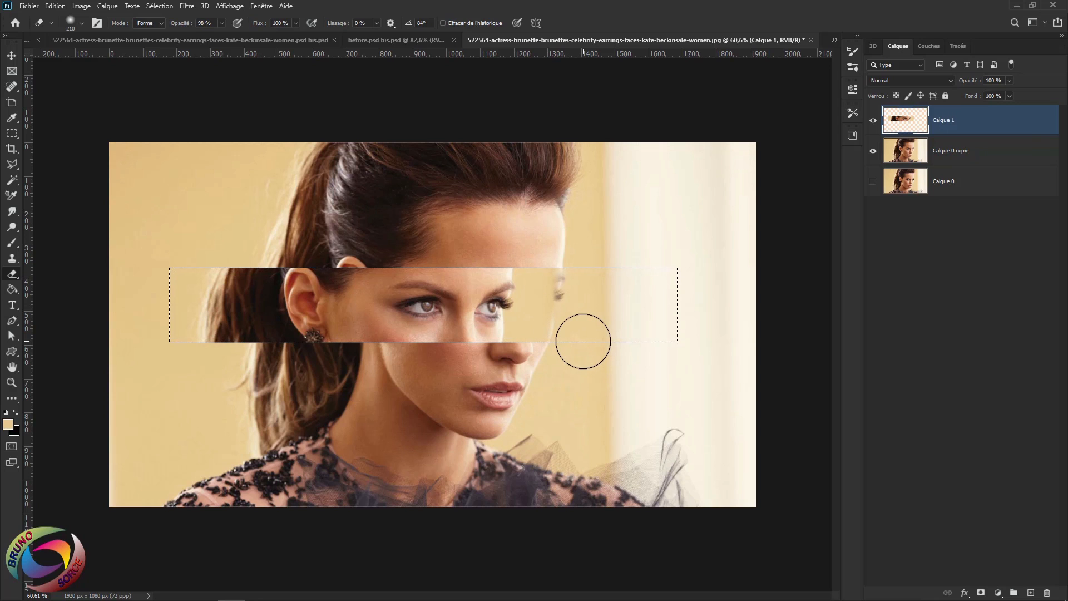
# Step: Clone plain background over the leftover traces of the original eye and nose inside the band, and deselect
pyautogui.click(13, 258)
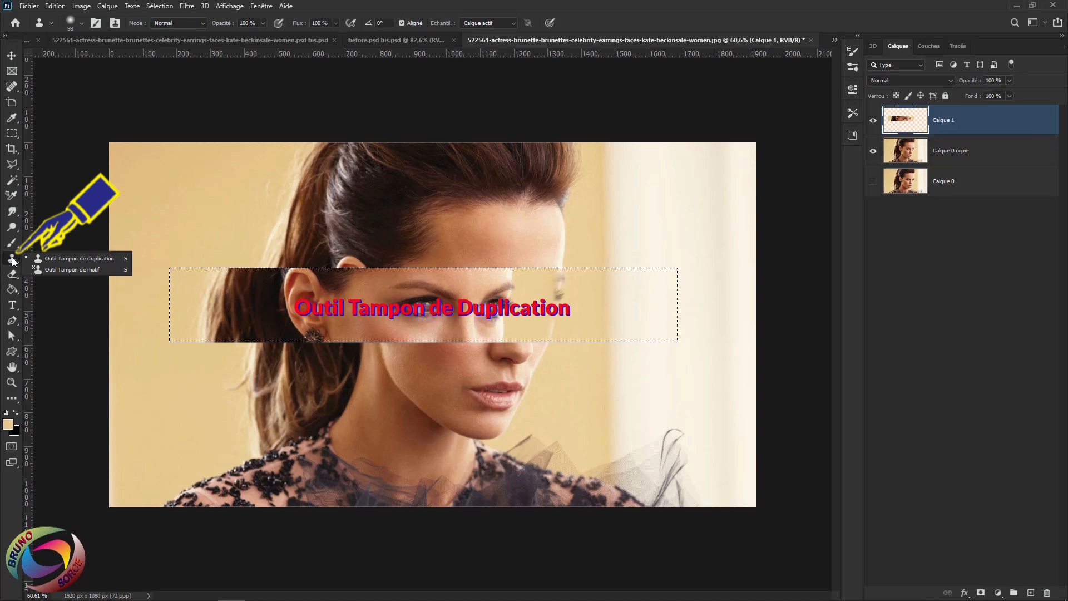
pyautogui.click(61, 259)
pyautogui.moveTo(533, 290); pyautogui.dragTo(526, 292)
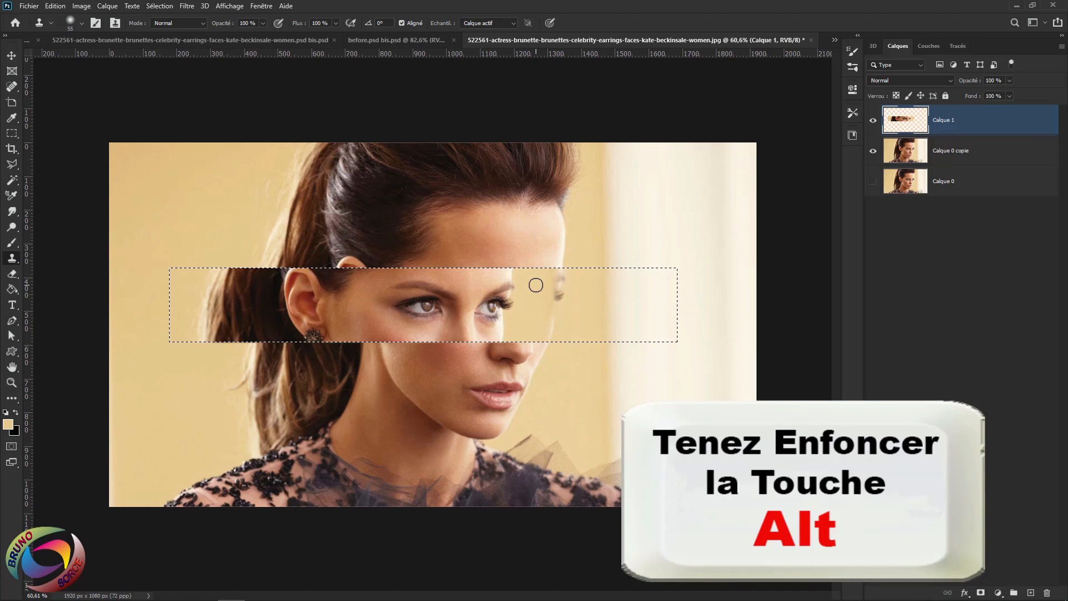
pyautogui.press('alt')
pyautogui.keyDown('alt'); pyautogui.click(537, 278); pyautogui.keyUp('alt')
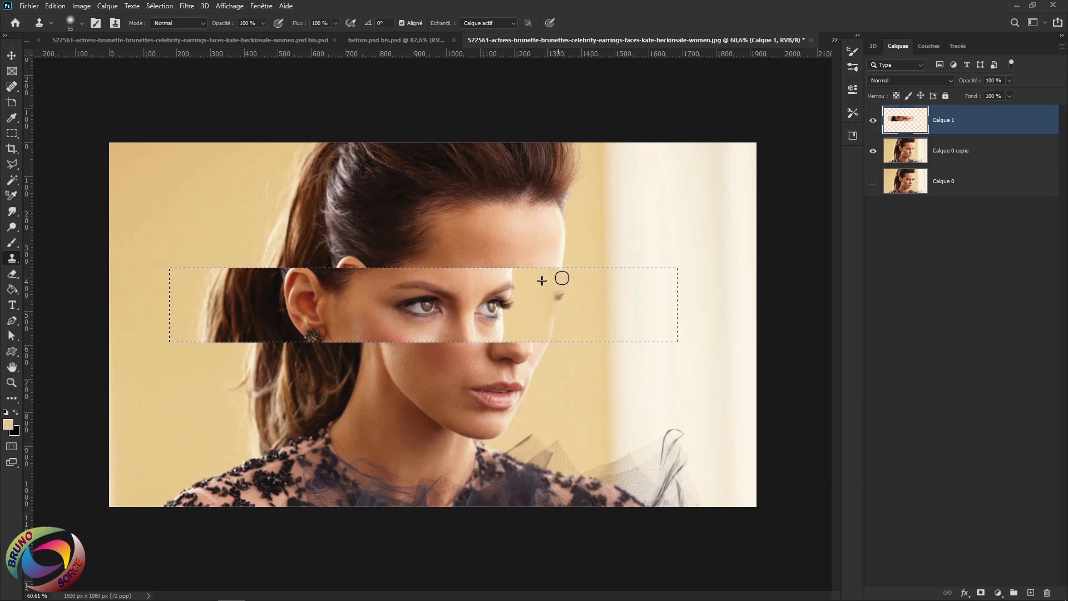
pyautogui.moveTo(561, 291); pyautogui.dragTo(554, 311)
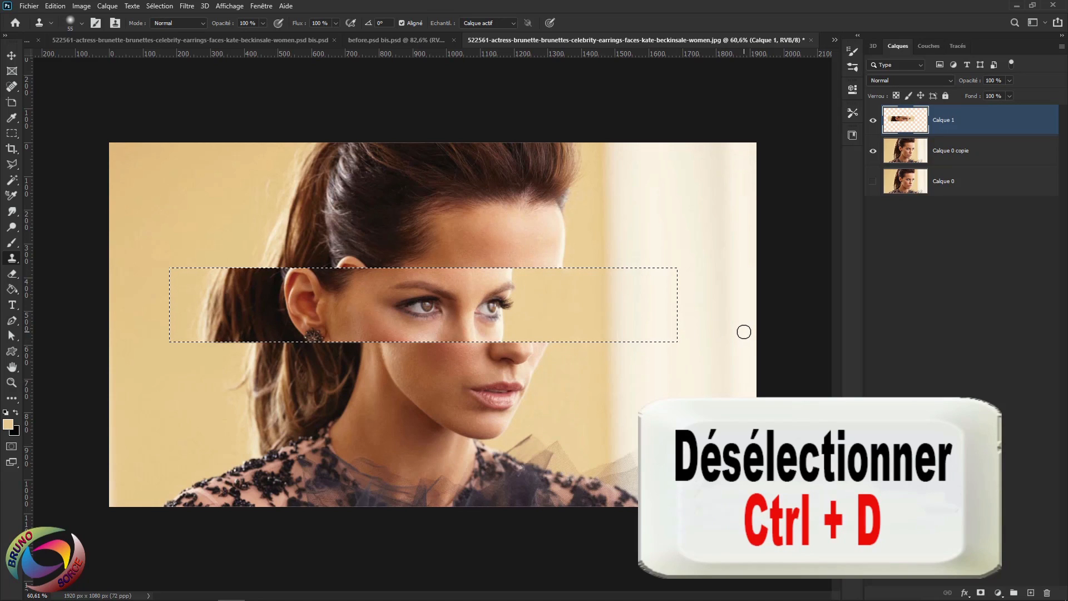
pyautogui.hotkey('ctrl', 'd')
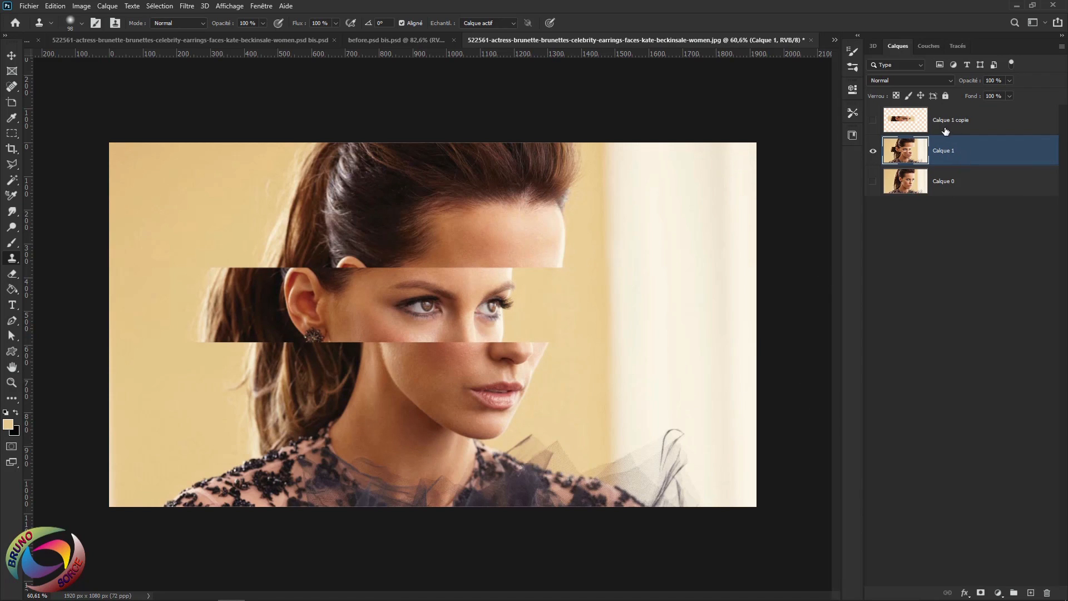
# Step: Embed the pointing-hand image above the Calque 1 copie layer and enlarge it proportionally to about 393%
pyautogui.click(957, 132)
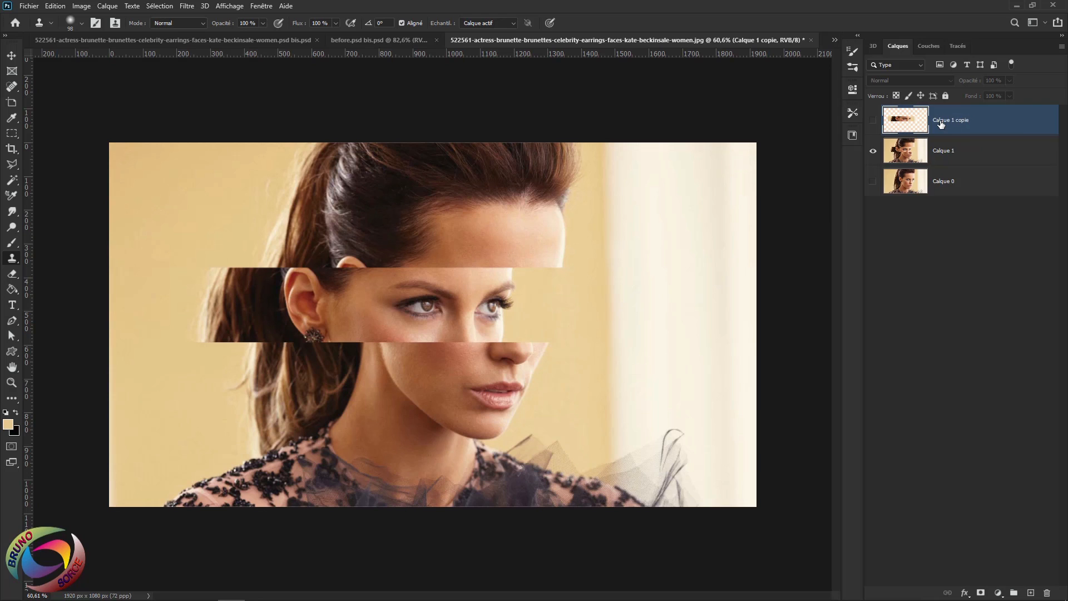
pyautogui.click(29, 6)
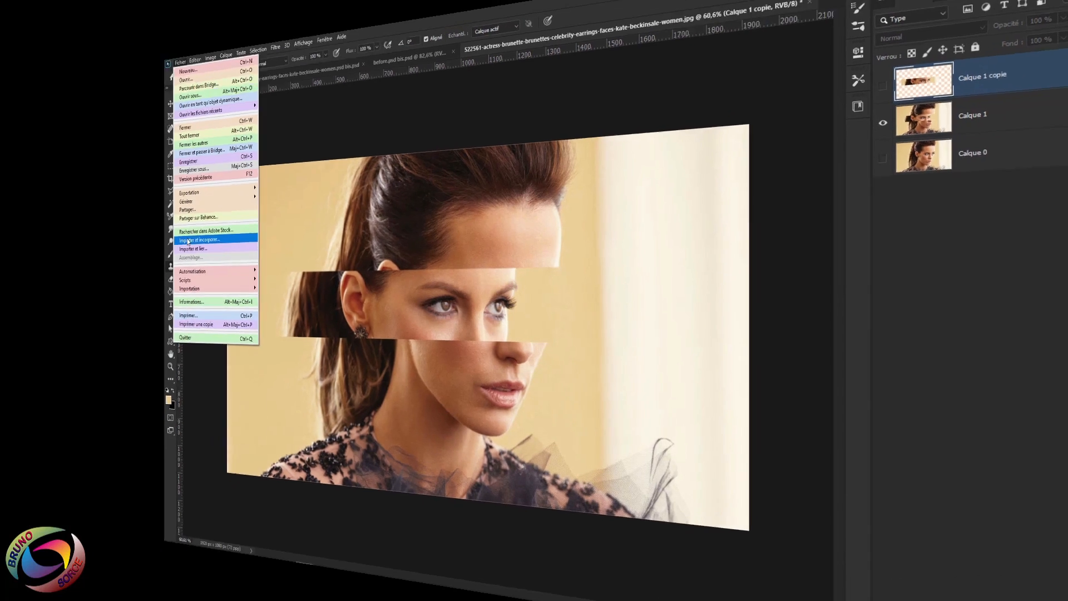
pyautogui.click(43, 226)
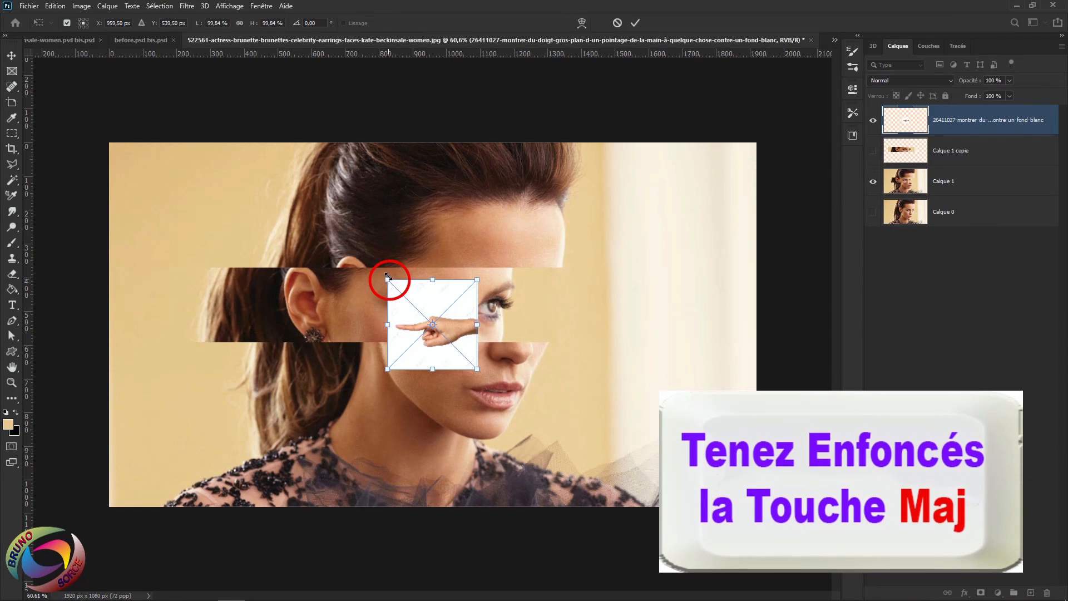
pyautogui.moveTo(388, 280); pyautogui.dragTo(255, 165)
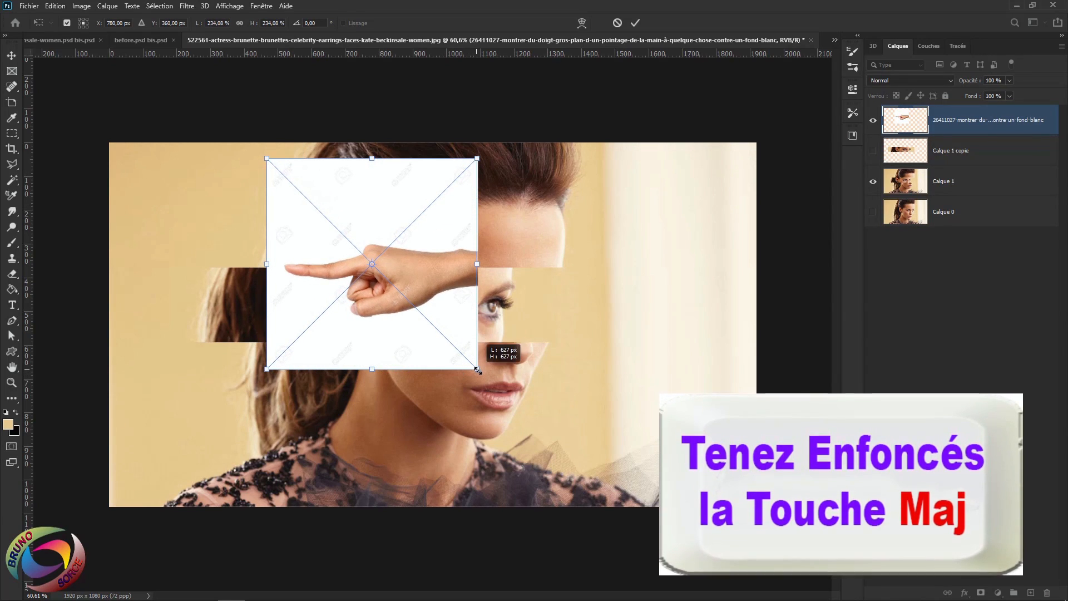
pyautogui.moveTo(478, 369); pyautogui.dragTo(625, 487)
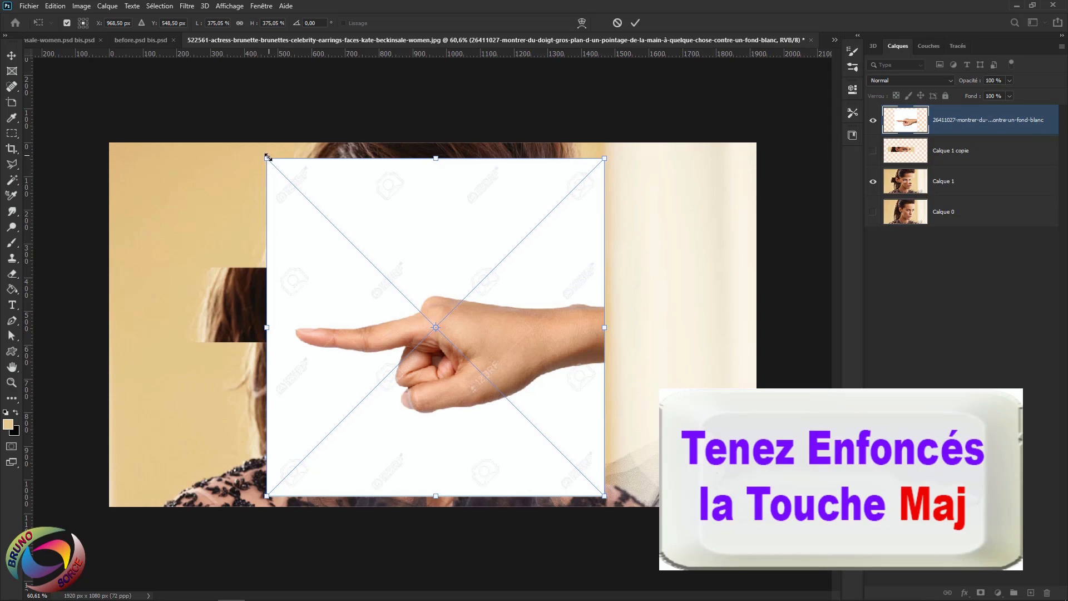
pyautogui.moveTo(265, 157); pyautogui.dragTo(251, 142)
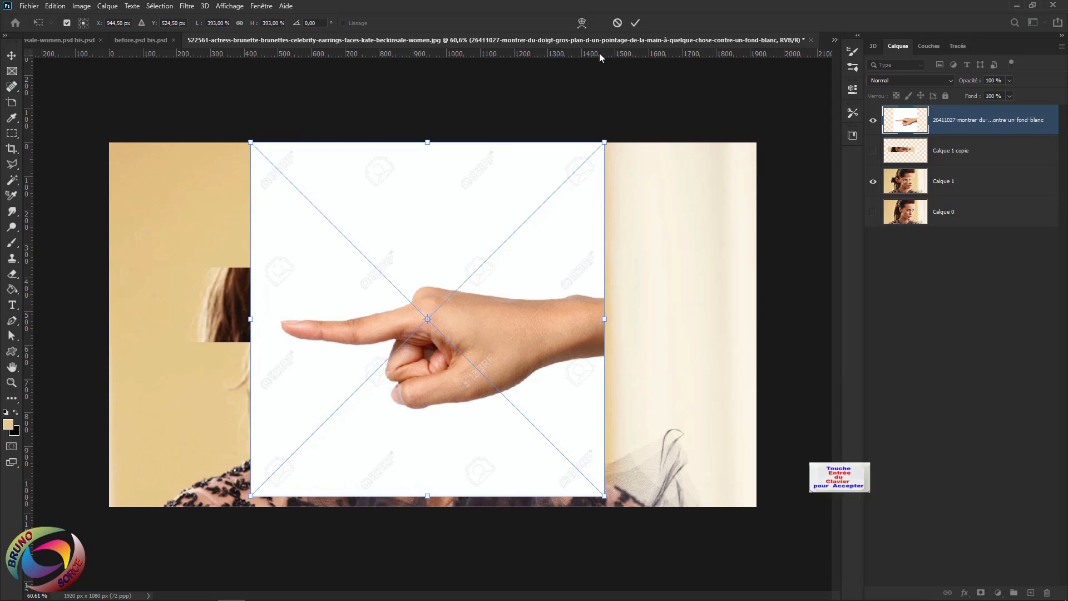
pyautogui.press('Return')
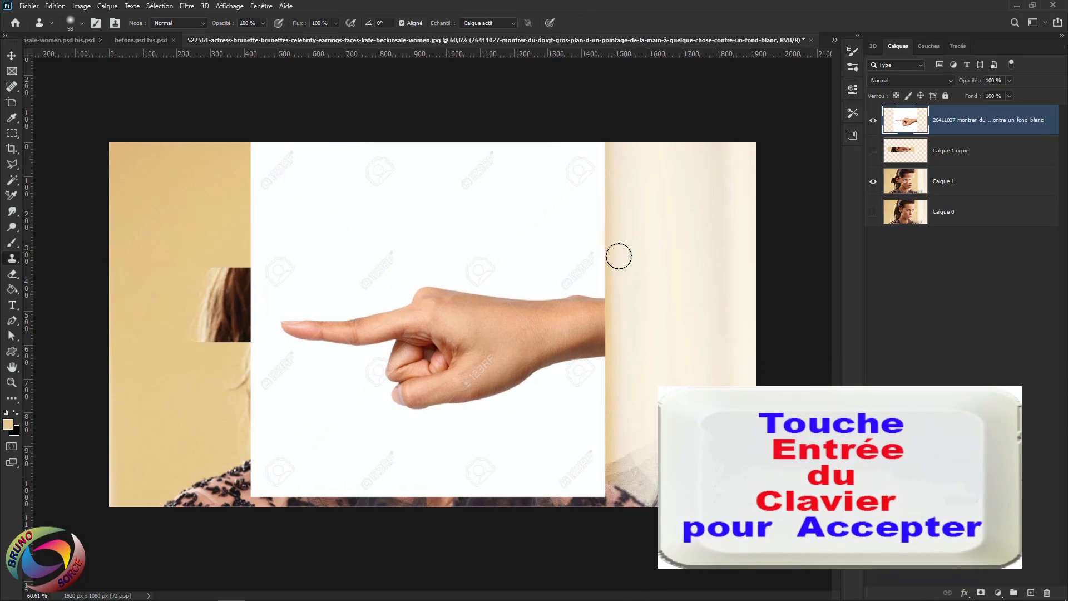
# Step: Select the pointing hand on its white background with the Magic Wand's automatic Select Subject option
pyautogui.scroll(1, 464, 371)
pyautogui.scroll(2, 464, 371)
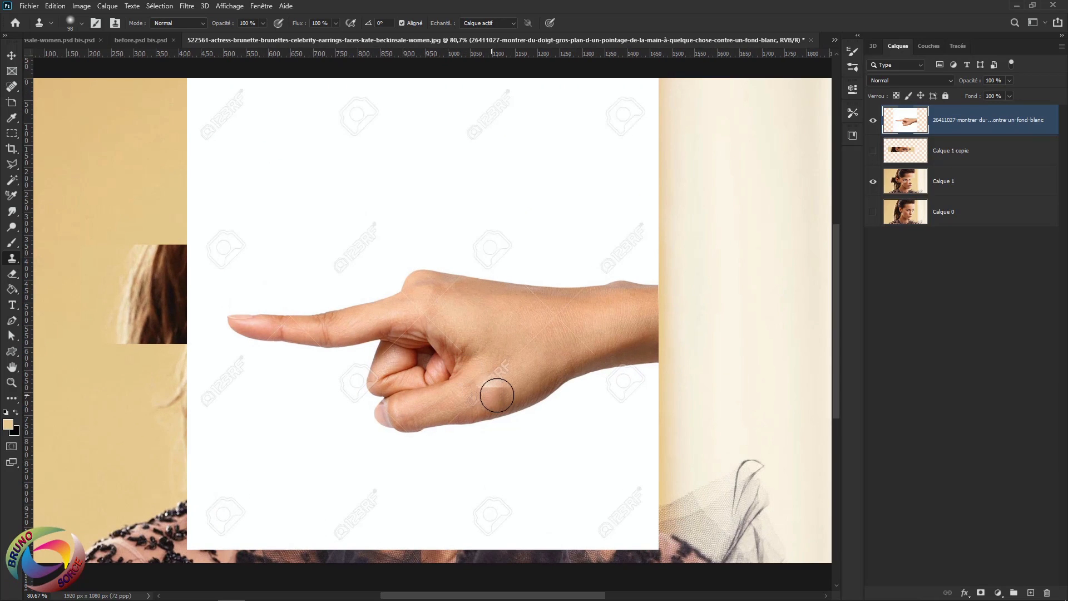
pyautogui.press('v')
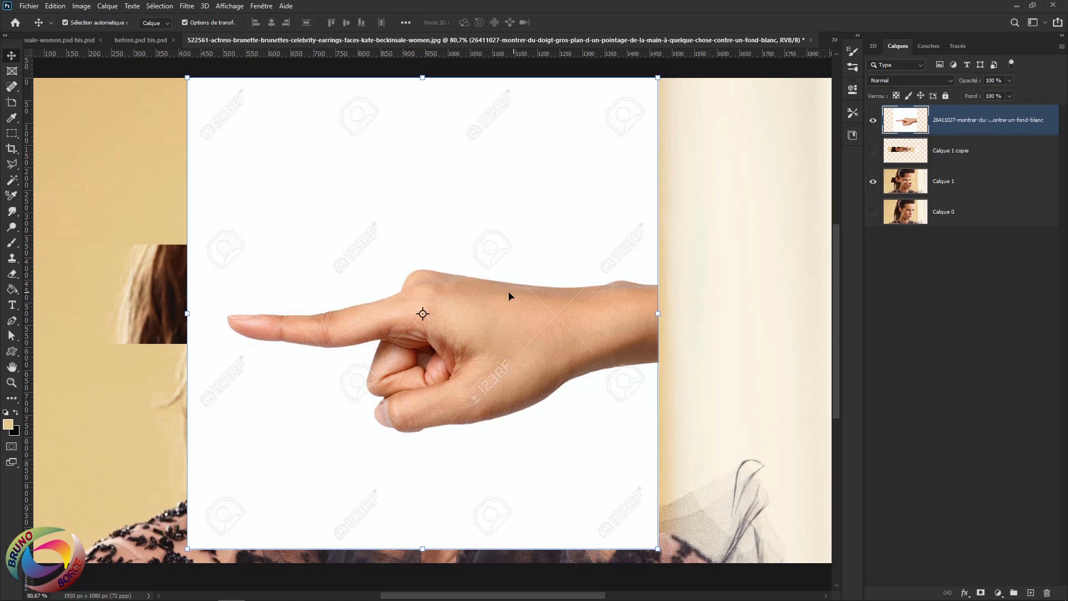
pyautogui.press('w')
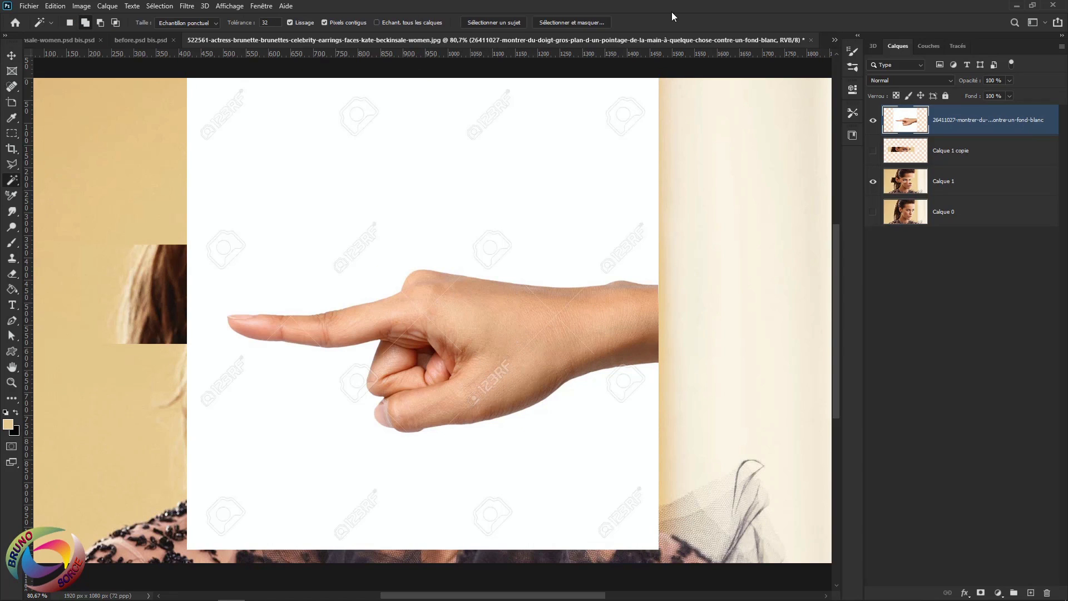
pyautogui.rightClick(11, 182)
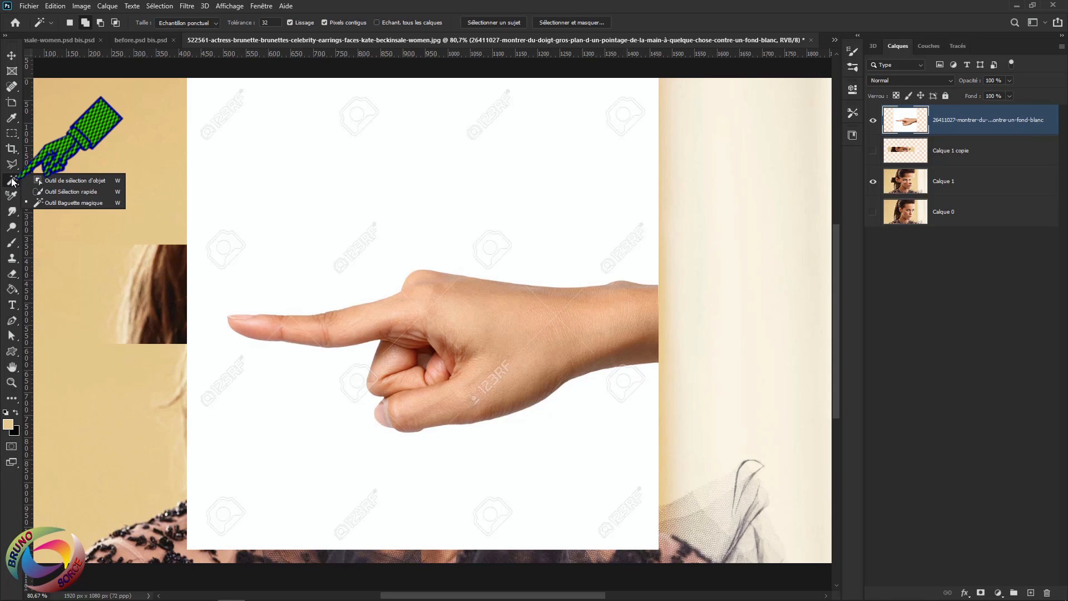
pyautogui.click(502, 28)
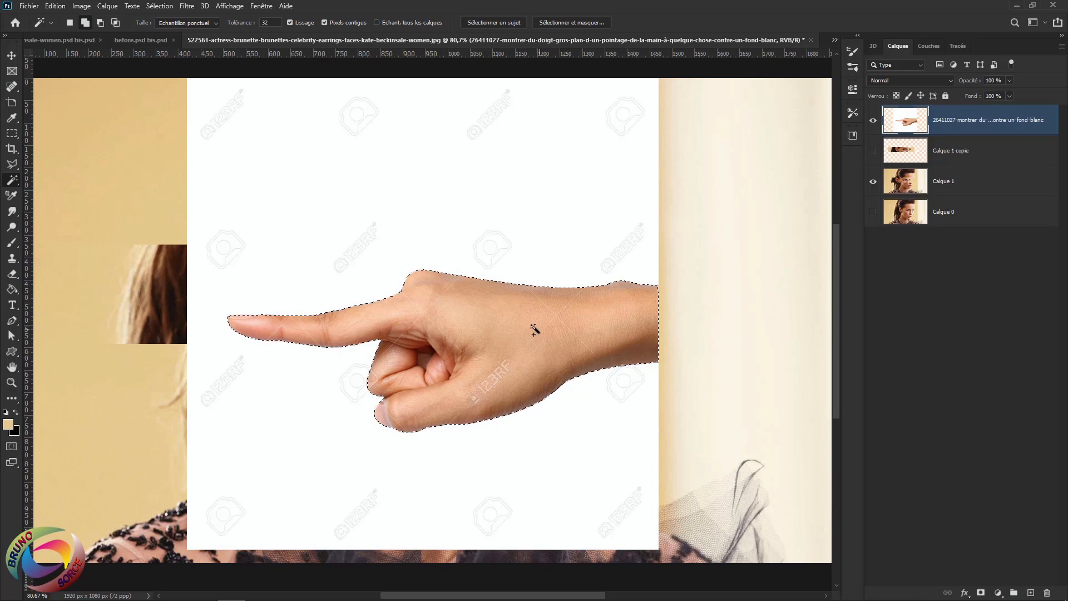
# Step: Contract the hand's selection by 1 pixel
pyautogui.click(11, 55)
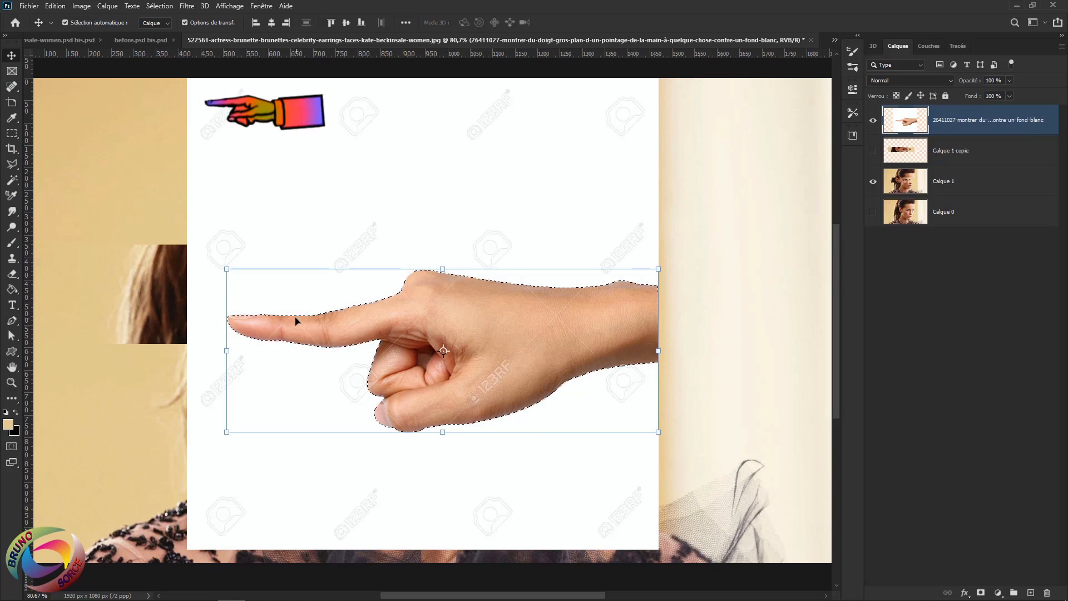
pyautogui.click(158, 6)
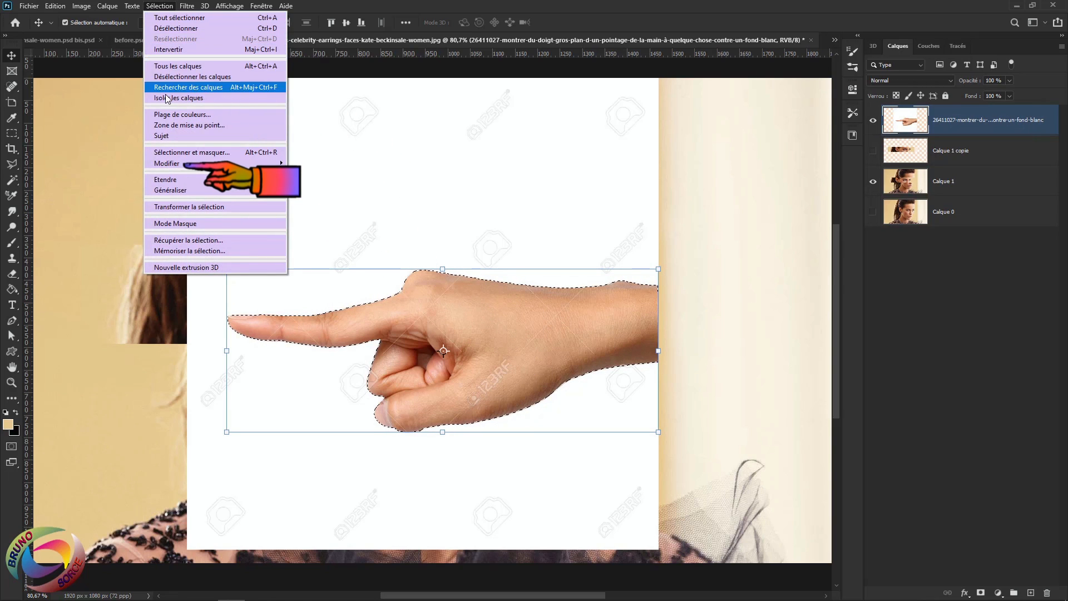
pyautogui.moveTo(166, 163)
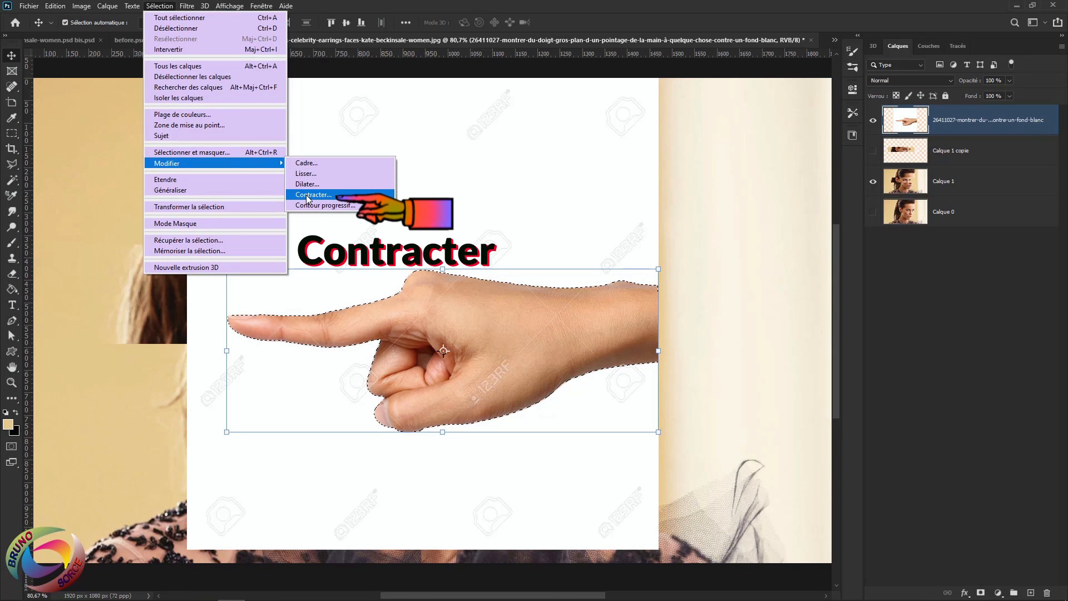
pyautogui.click(307, 195)
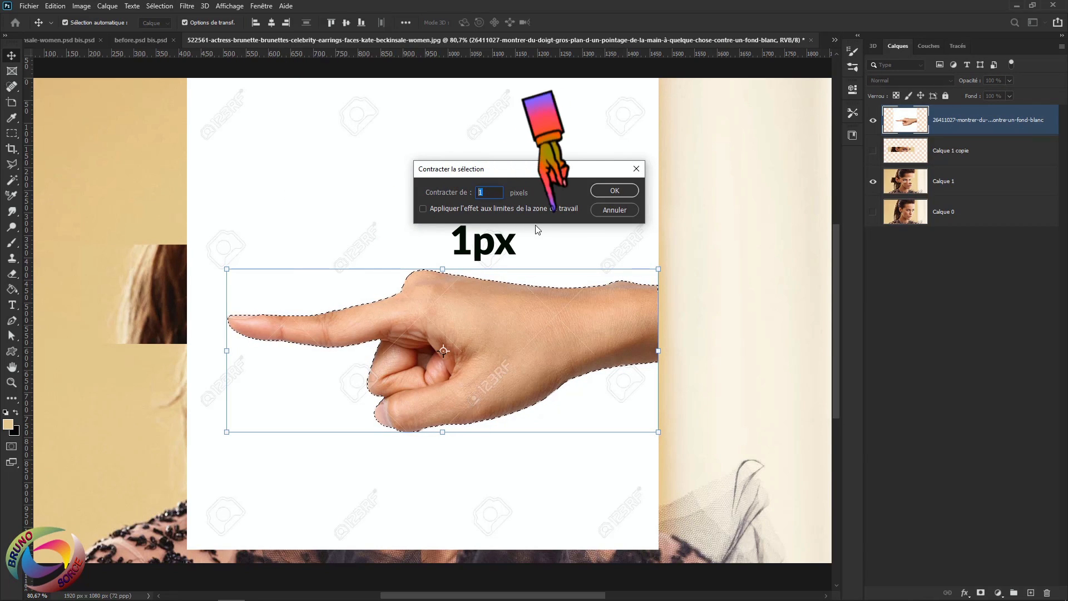
pyautogui.click(615, 191)
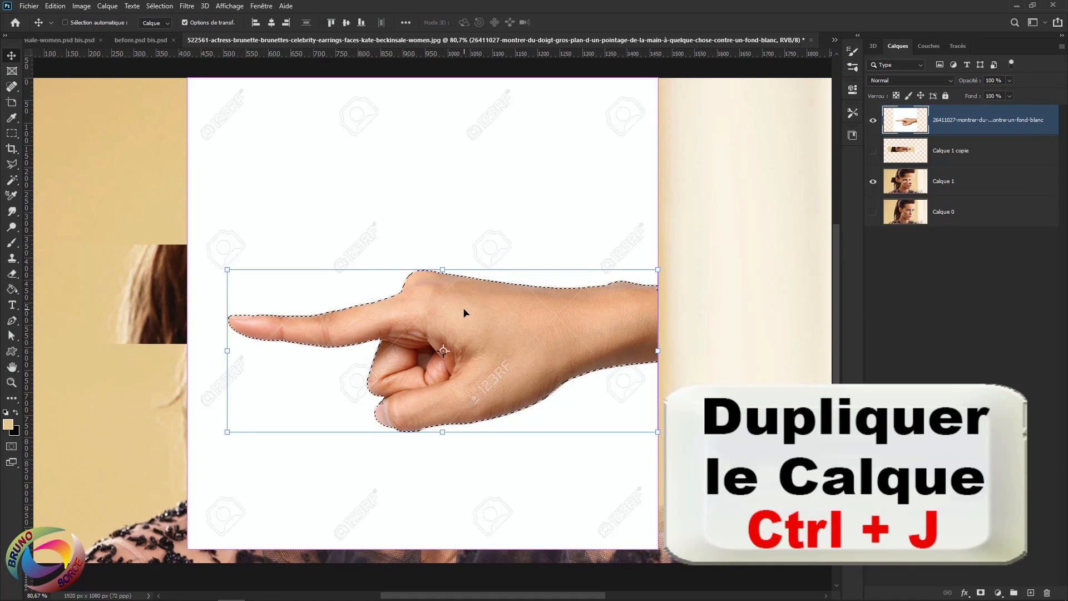
# Step: Copy the selected hand onto its own layer and delete the embedded pointing-hand image layer with the white background
pyautogui.hotkey('ctrl', 'j')
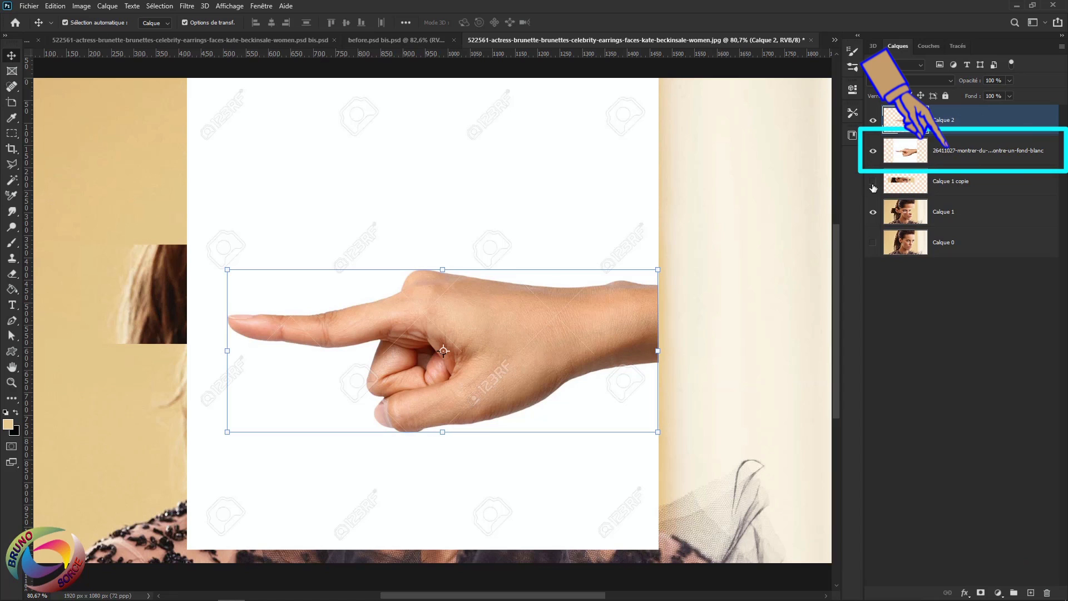
pyautogui.click(971, 154)
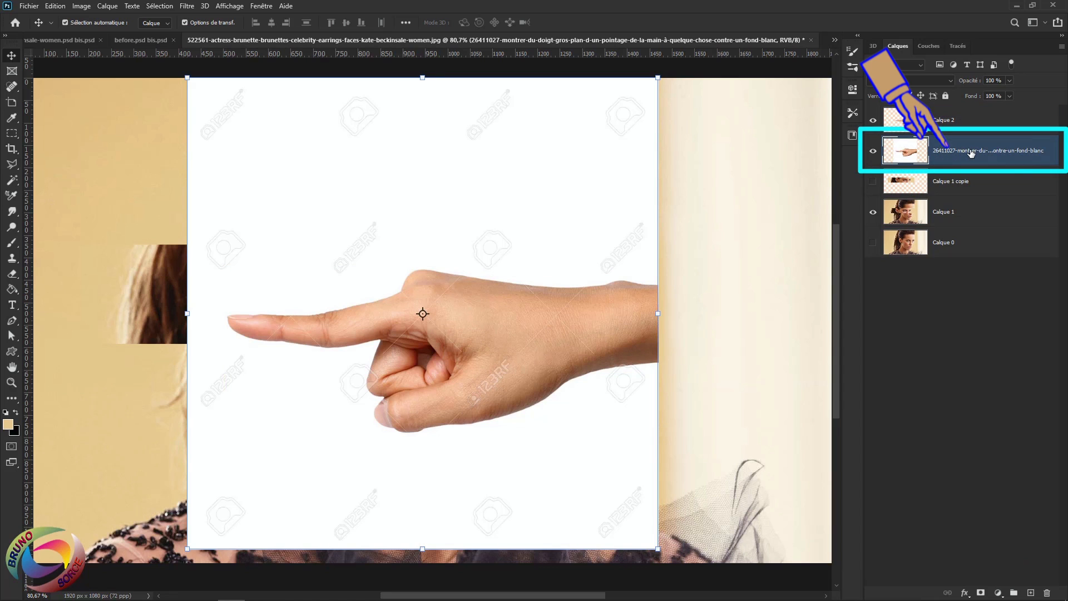
pyautogui.press('Delete')
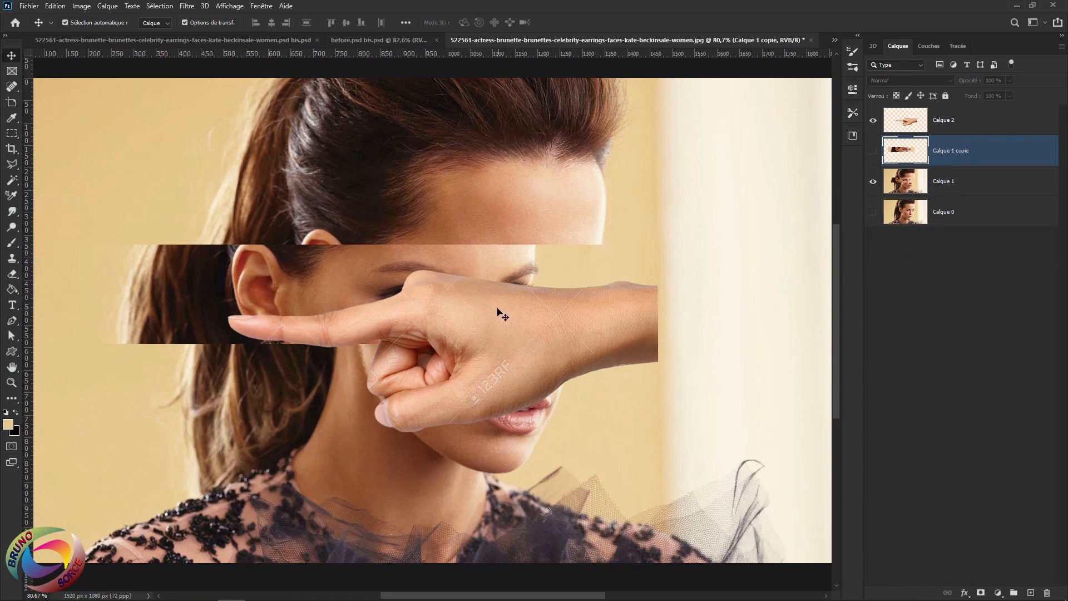
pyautogui.moveTo(501, 310); pyautogui.dragTo(526, 292)
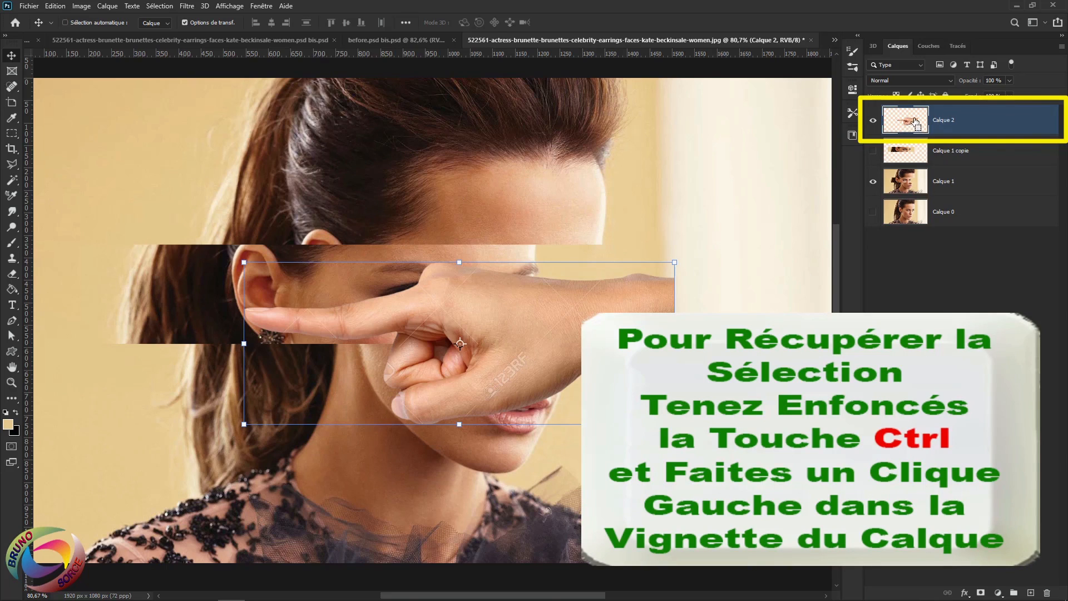
# Step: Load the hand layer's outline as a selection and remove the thin diagonal watermark lines with a 9-pixel Spot Healing Brush
pyautogui.keyDown('ctrl'); pyautogui.click(906, 120); pyautogui.keyUp('ctrl')
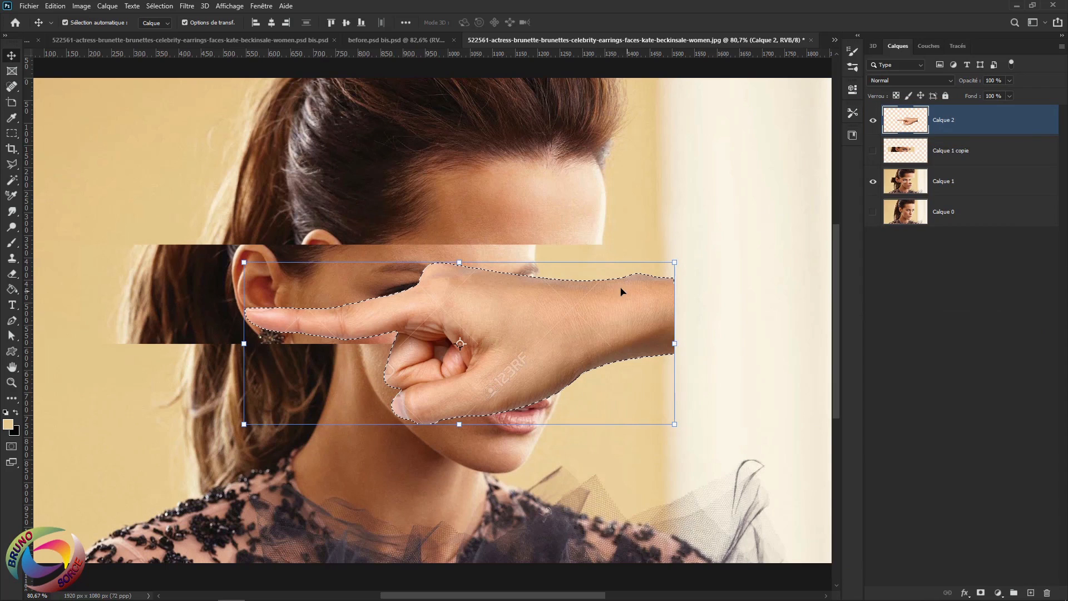
pyautogui.press('j')
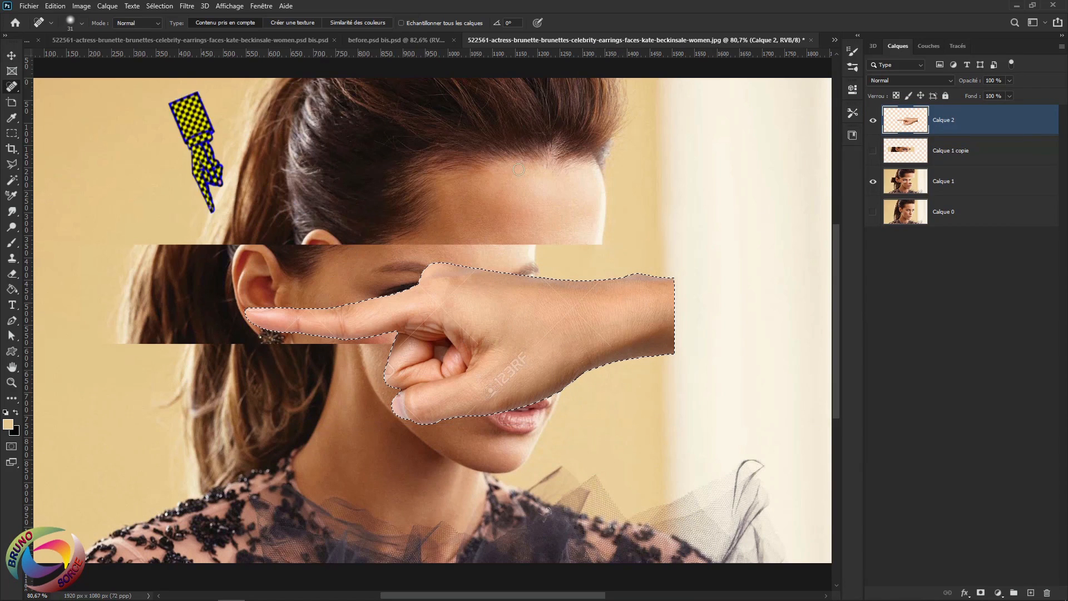
pyautogui.rightClick(15, 87)
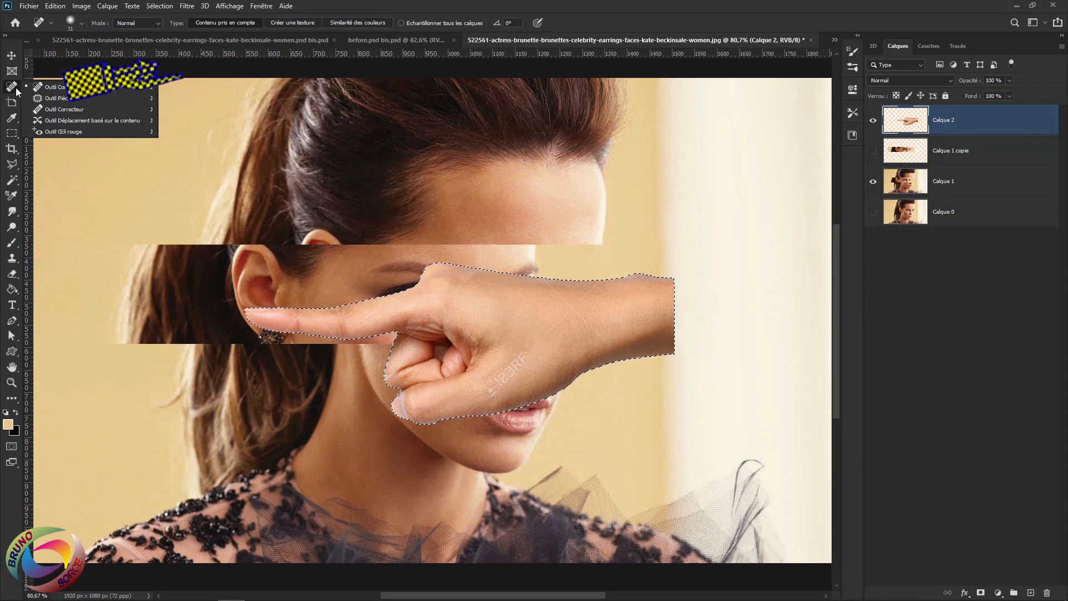
pyautogui.click(65, 89)
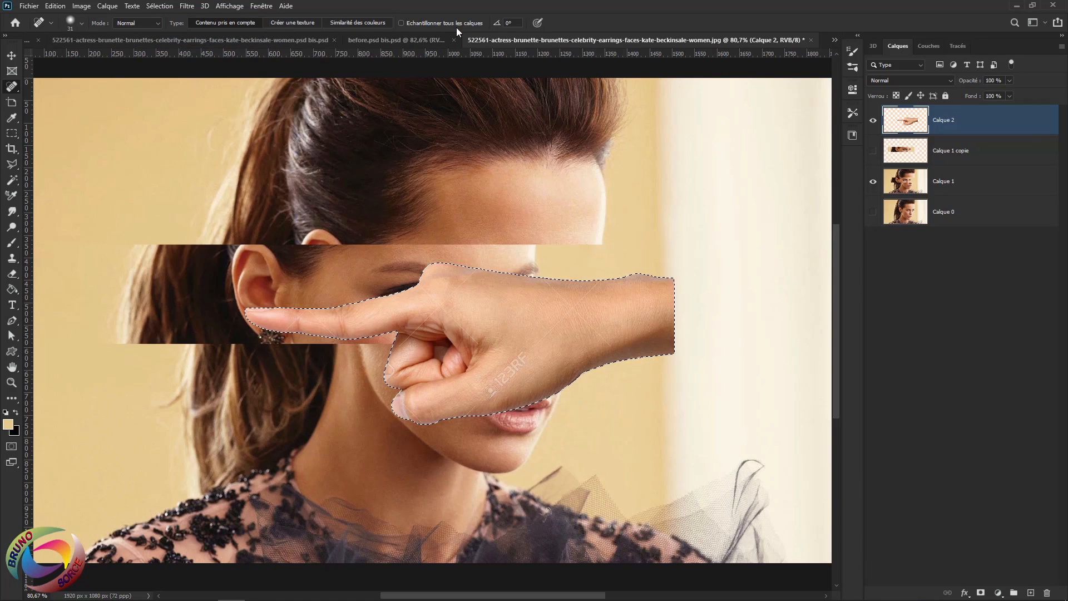
pyautogui.keyDown('alt'); pyautogui.scroll(4, 512, 315); pyautogui.keyUp('alt')
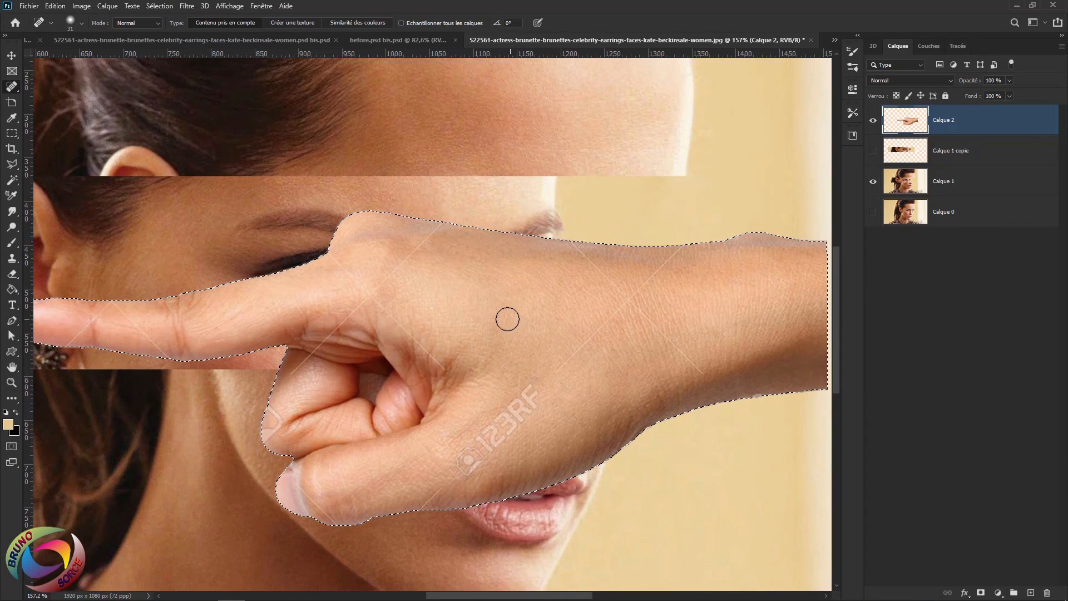
pyautogui.keyDown('alt'); pyautogui.rightClick(446, 249); pyautogui.keyUp('alt')
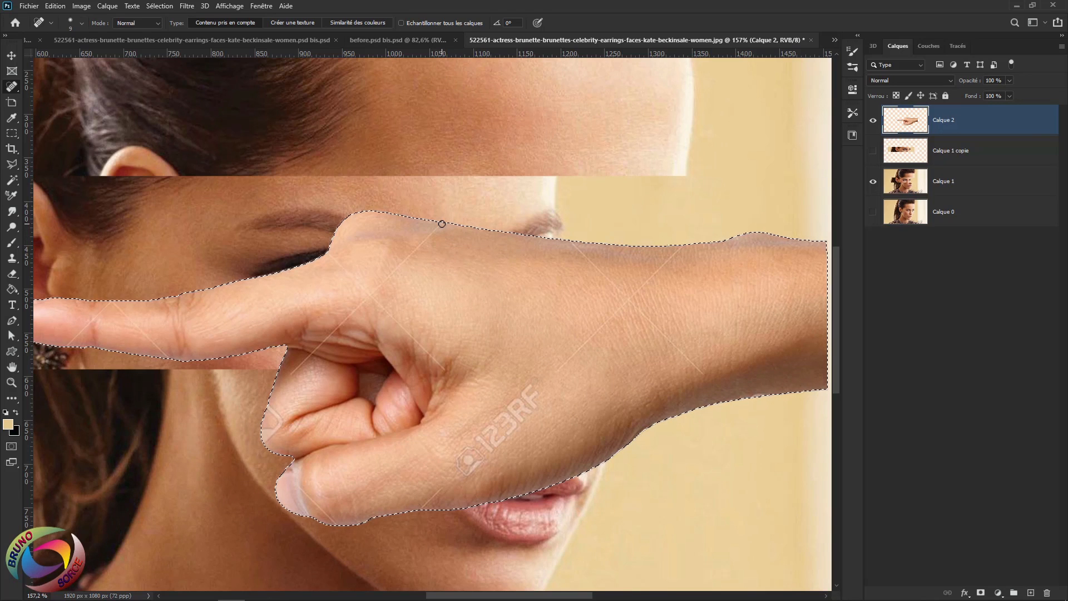
pyautogui.click(290, 374)
pyautogui.keyDown('shift'); pyautogui.click(440, 223); pyautogui.keyUp('shift')
pyautogui.keyDown('shift'); pyautogui.click(447, 371); pyautogui.keyUp('shift')
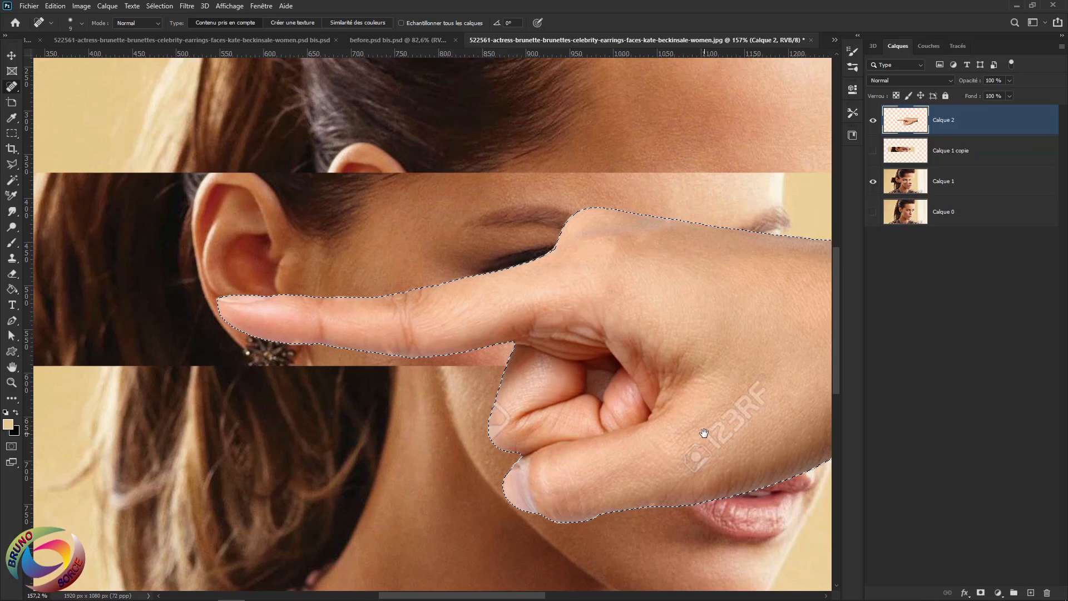
# Step: Remove the 123RF logo and remaining watermark traces from the hand with a 21-pixel Spot Healing Brush, and deselect
pyautogui.moveTo(704, 433); pyautogui.dragTo(452, 367)
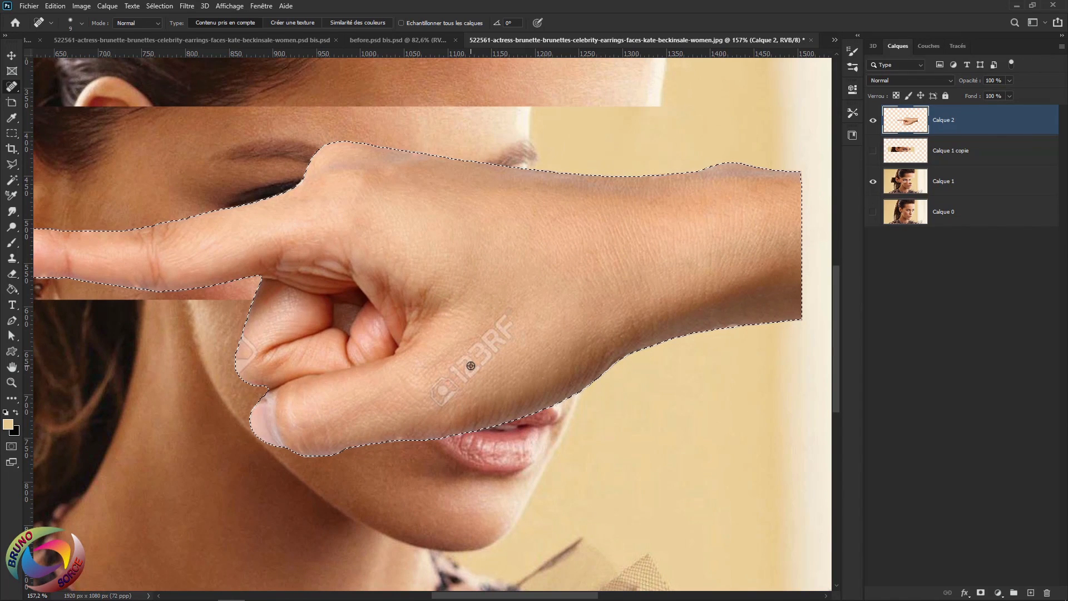
pyautogui.keyDown('alt'); pyautogui.rightClick(471, 366); pyautogui.keyUp('alt')
pyautogui.moveTo(509, 317)
pyautogui.mouseDown()
pyautogui.moveTo(434, 396)
pyautogui.moveTo(445, 400)
pyautogui.moveTo(511, 331)
pyautogui.mouseUp()
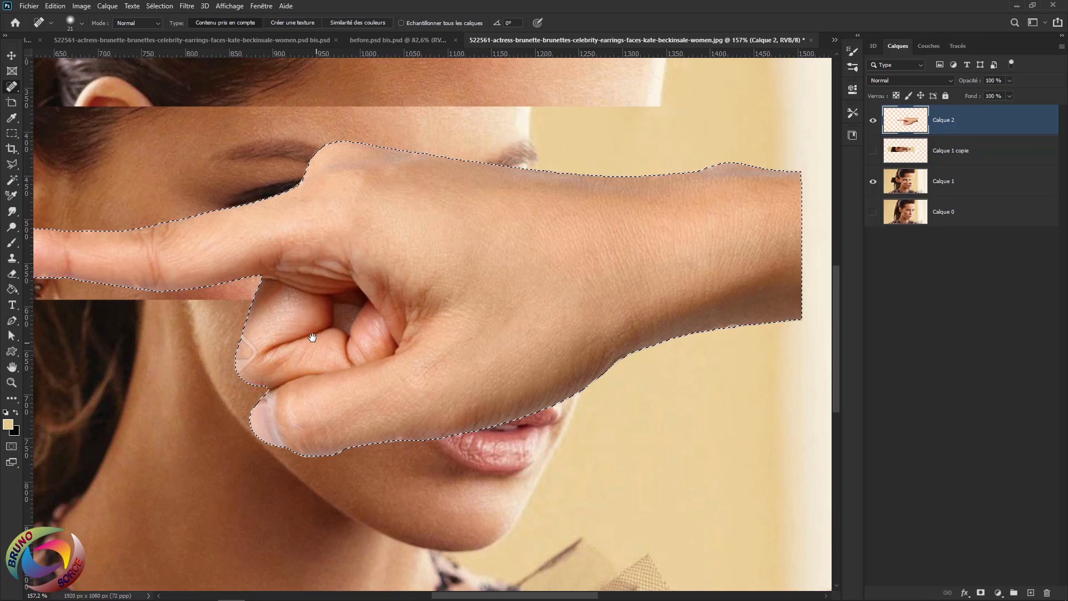
pyautogui.moveTo(312, 338)
pyautogui.mouseDown()
pyautogui.moveTo(551, 363)
pyautogui.moveTo(417, 336)
pyautogui.moveTo(425, 348)
pyautogui.moveTo(410, 371)
pyautogui.mouseUp()
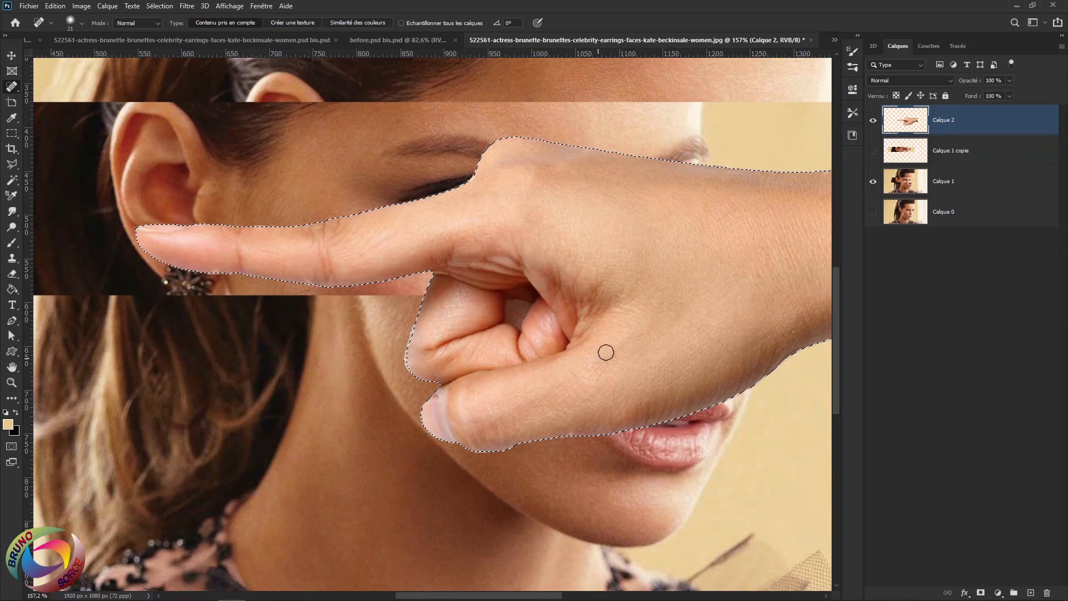
pyautogui.moveTo(675, 317); pyautogui.dragTo(553, 324)
pyautogui.scroll(-3, 549, 319)
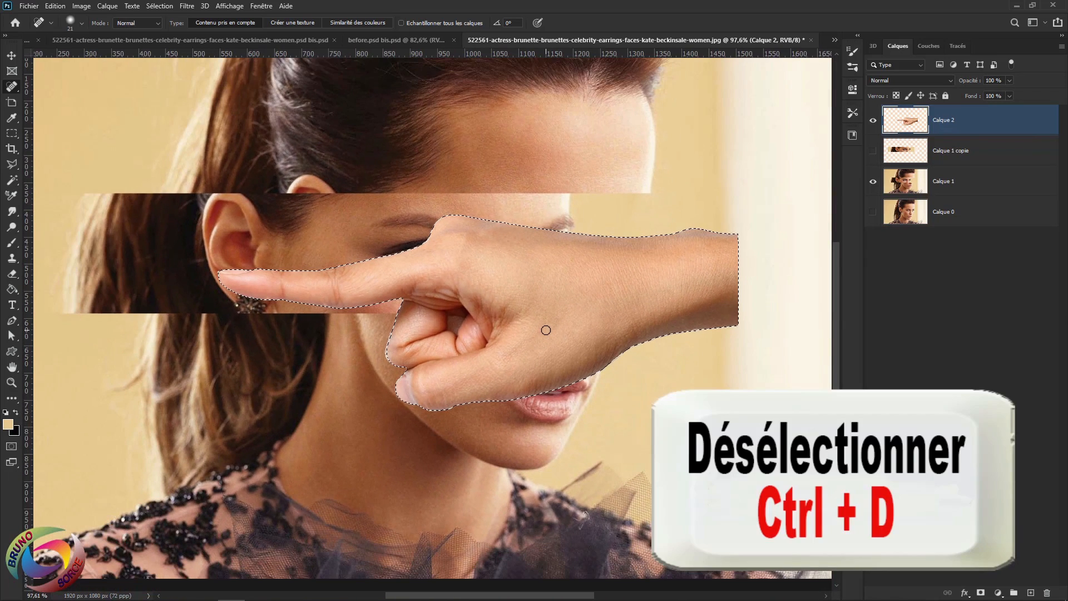
pyautogui.hotkey('ctrl', 'd')
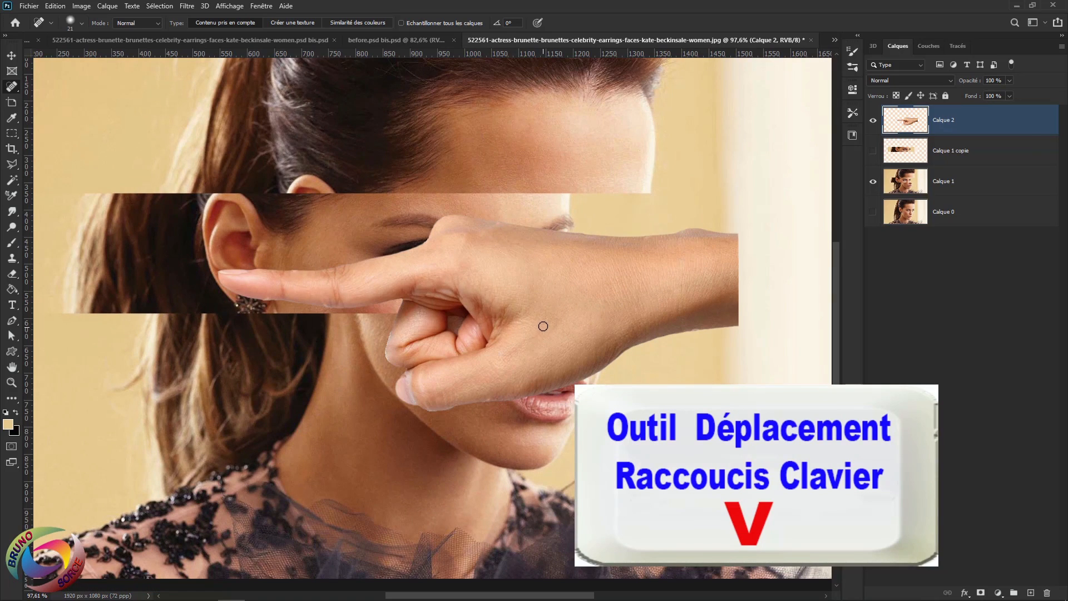
# Step: Scale the hand down slightly and place it so its fingertip touches the front edge of the shifted eye strip
pyautogui.press('v')
pyautogui.scroll(-1, 532, 316)
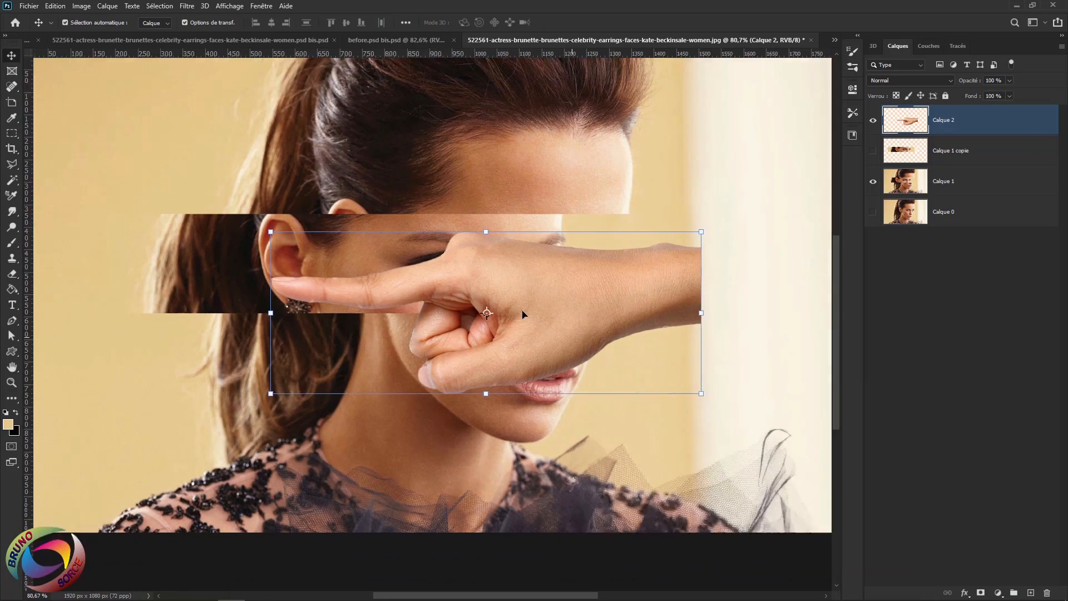
pyautogui.moveTo(501, 316)
pyautogui.mouseDown()
pyautogui.moveTo(677, 344)
pyautogui.moveTo(698, 319)
pyautogui.moveTo(730, 310)
pyautogui.moveTo(683, 303)
pyautogui.moveTo(502, 328)
pyautogui.mouseUp()
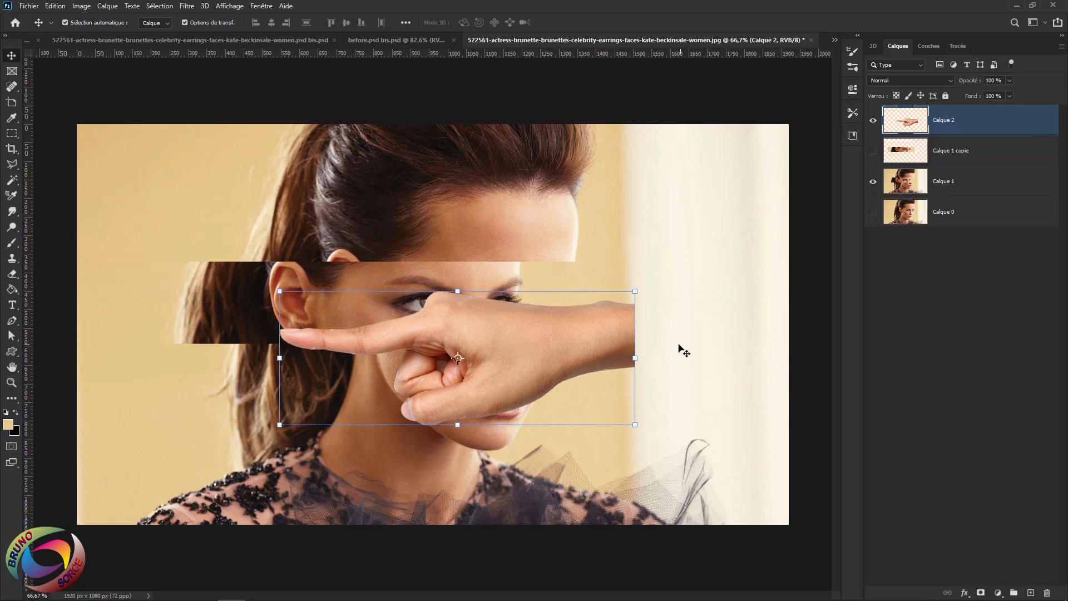
pyautogui.moveTo(635, 426); pyautogui.dragTo(605, 412)
pyautogui.moveTo(533, 336); pyautogui.dragTo(721, 314)
pyautogui.press('Return')
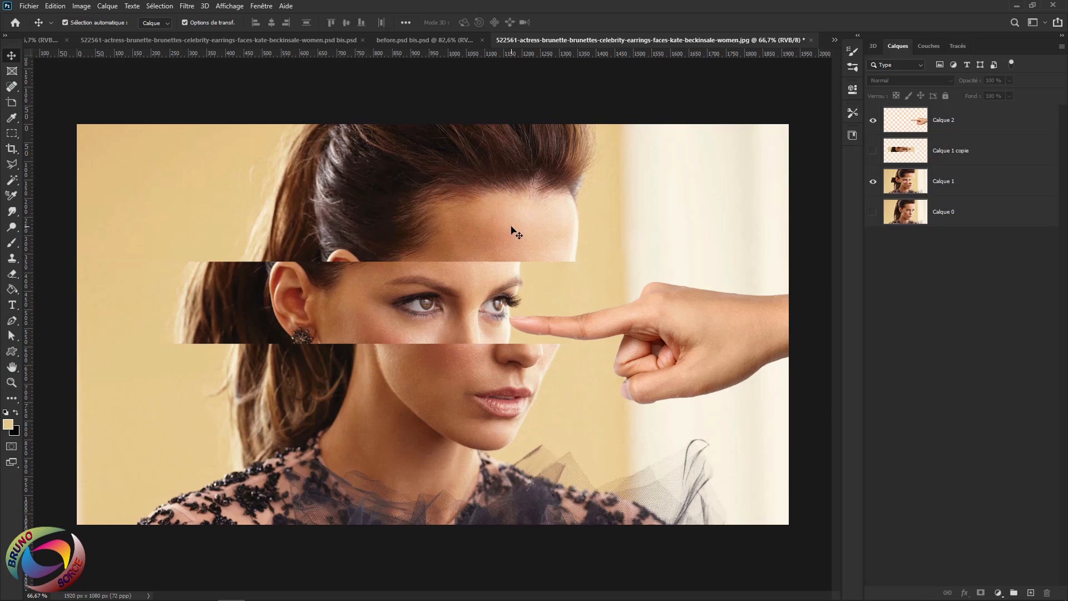
# Step: Stamp all visible layers into a new merged layer above Calque 2 and keep that layer selected
pyautogui.click(712, 341)
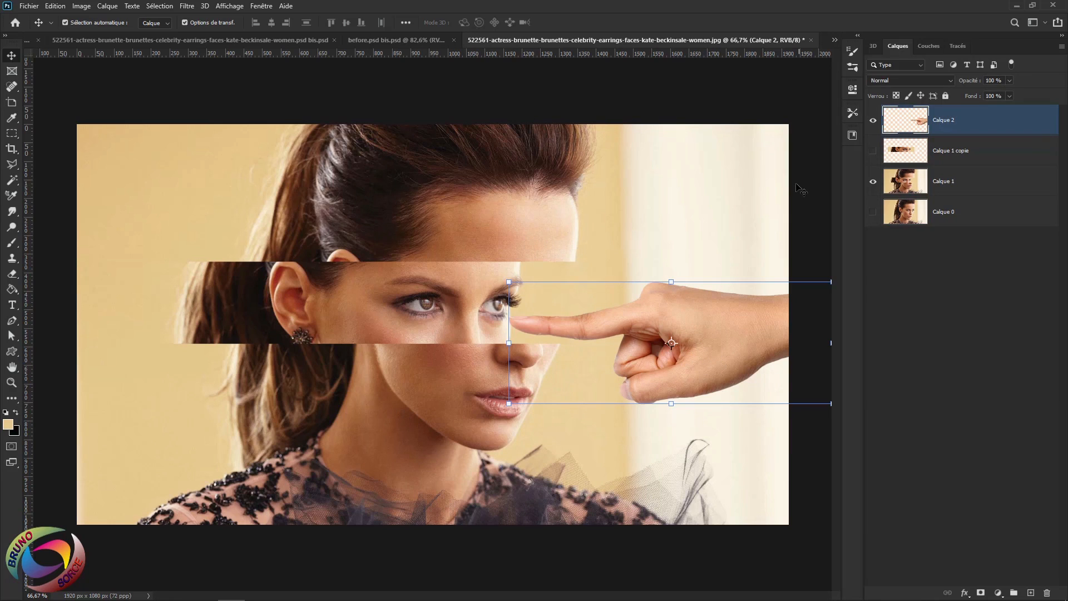
pyautogui.click(817, 157)
pyautogui.click(999, 129)
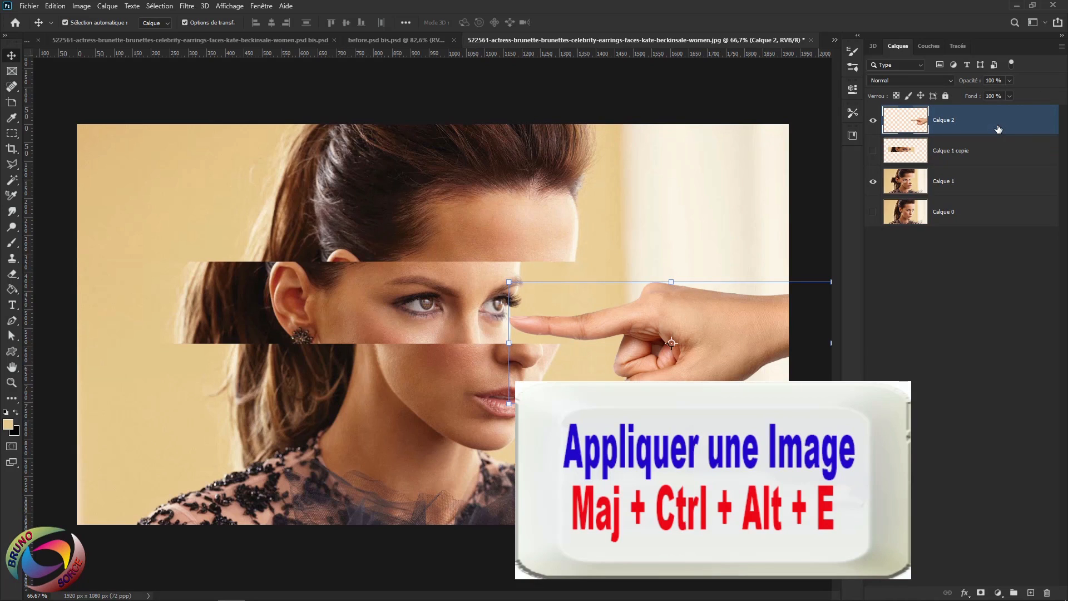
pyautogui.press('ctrl')
pyautogui.hotkey('shift', 'ctrl', 'alt', 'e')
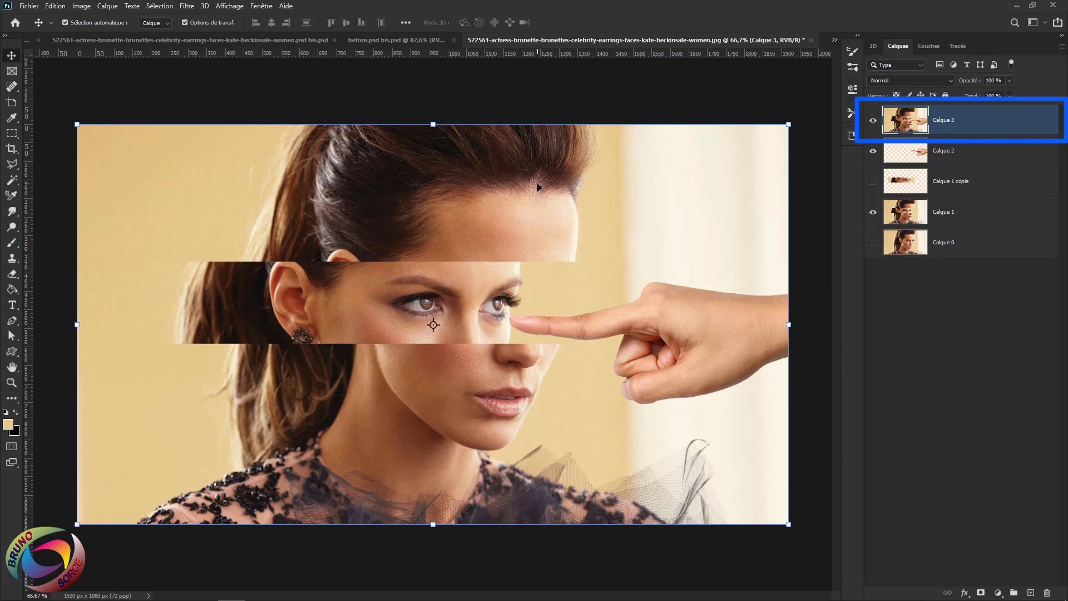
pyautogui.click(622, 101)
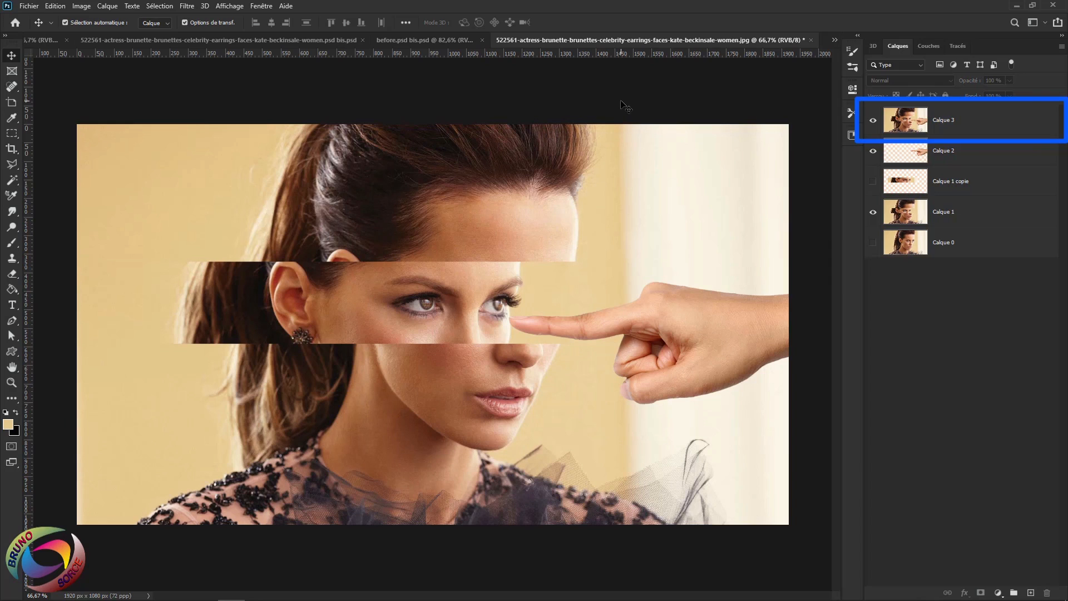
pyautogui.click(966, 127)
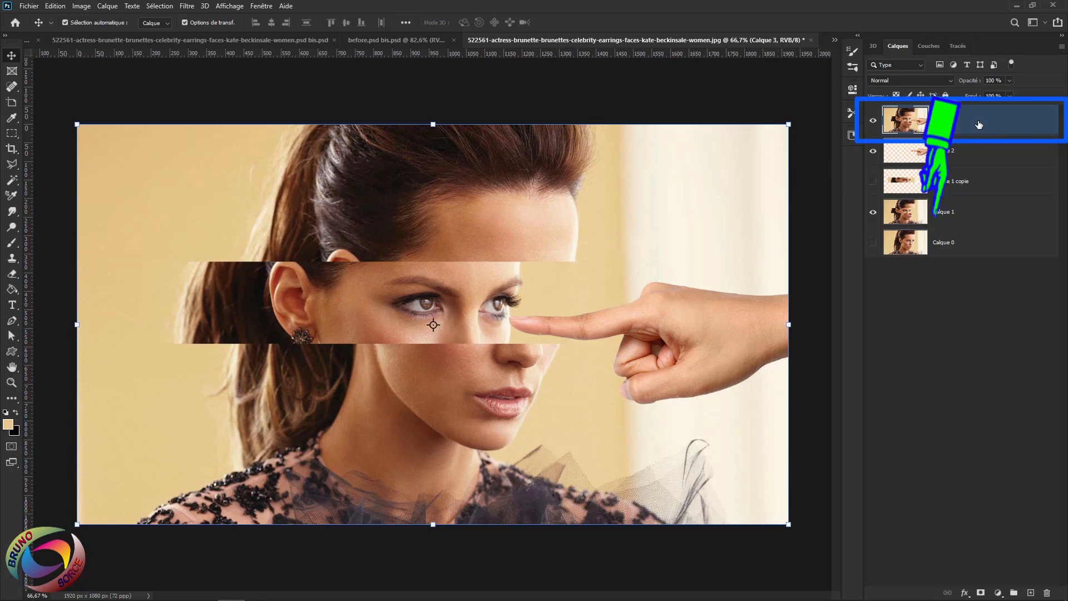
# Step: Add a Color Lookup adjustment layer above Calque 3 using the EdgyAmber.3DL 3D LUT
pyautogui.click(998, 593)
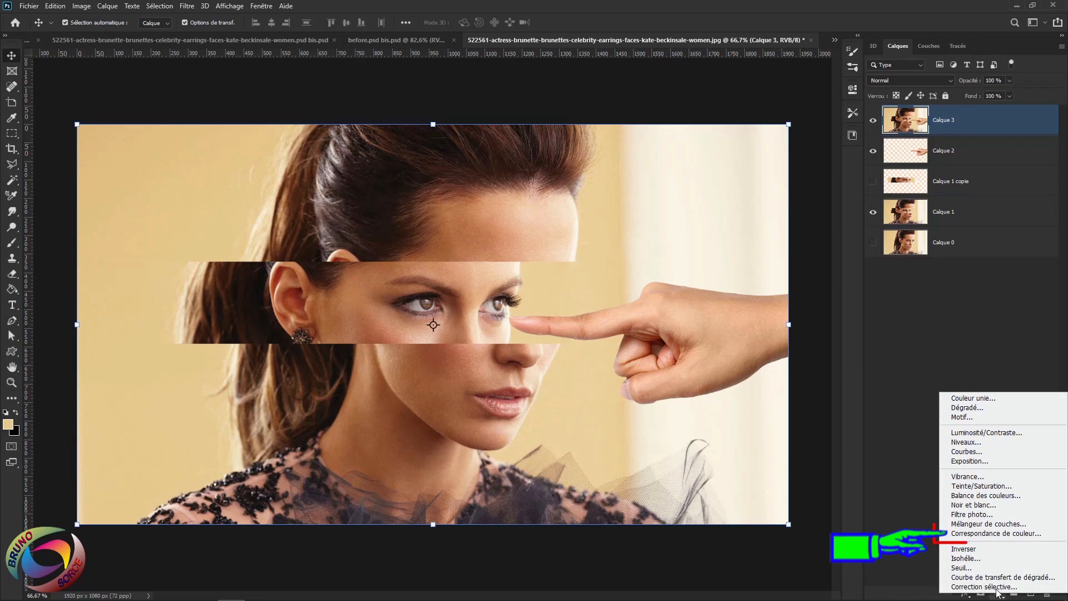
pyautogui.click(977, 535)
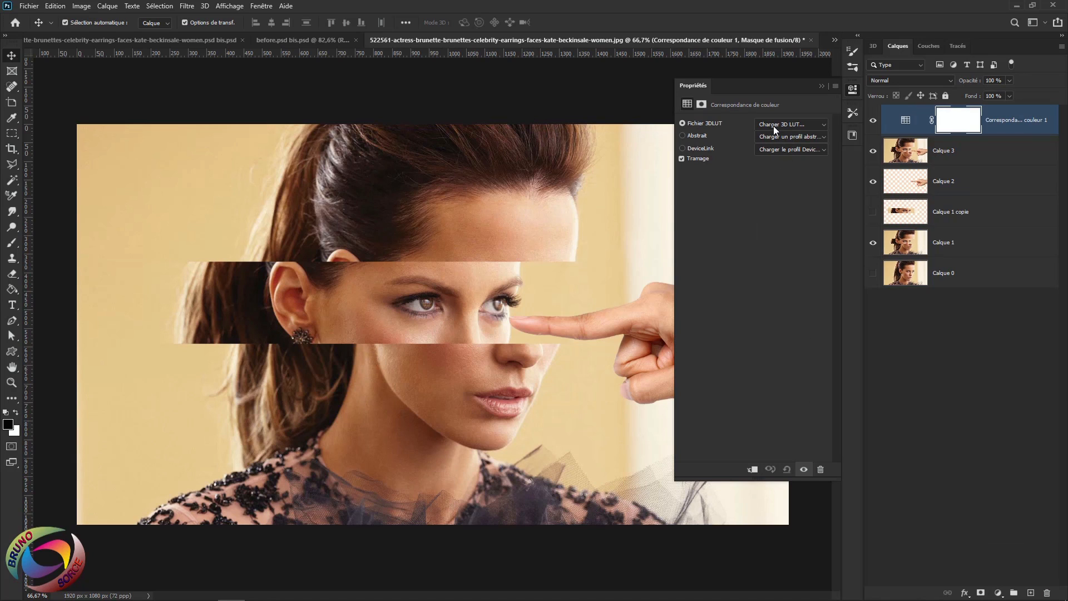
pyautogui.click(790, 125)
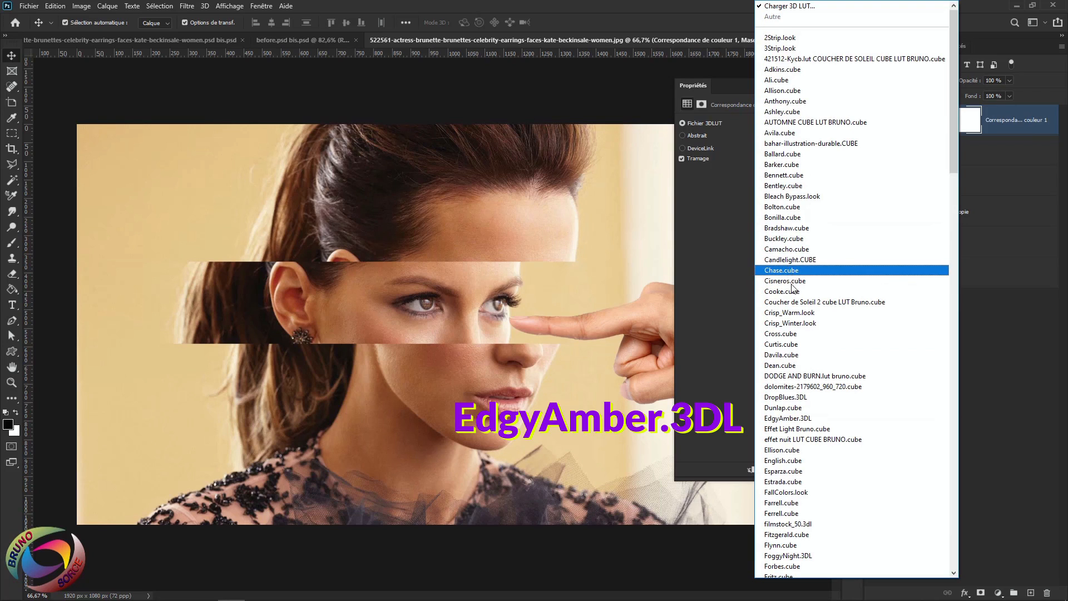
pyautogui.click(795, 421)
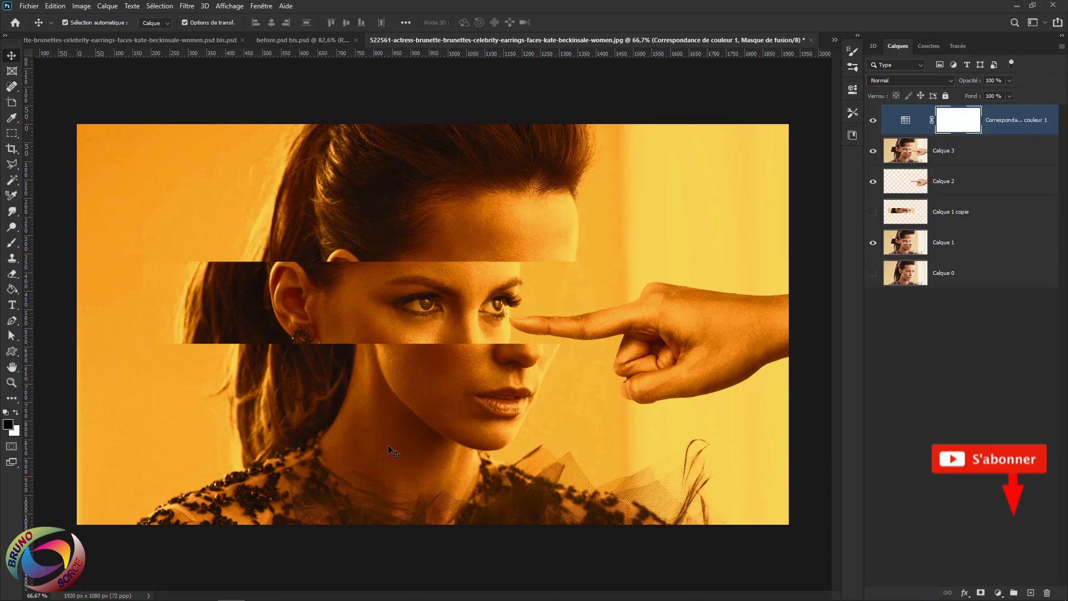
# Step: Open the Color Lookup adjustment layer's opacity for editing
pyautogui.click(995, 80)
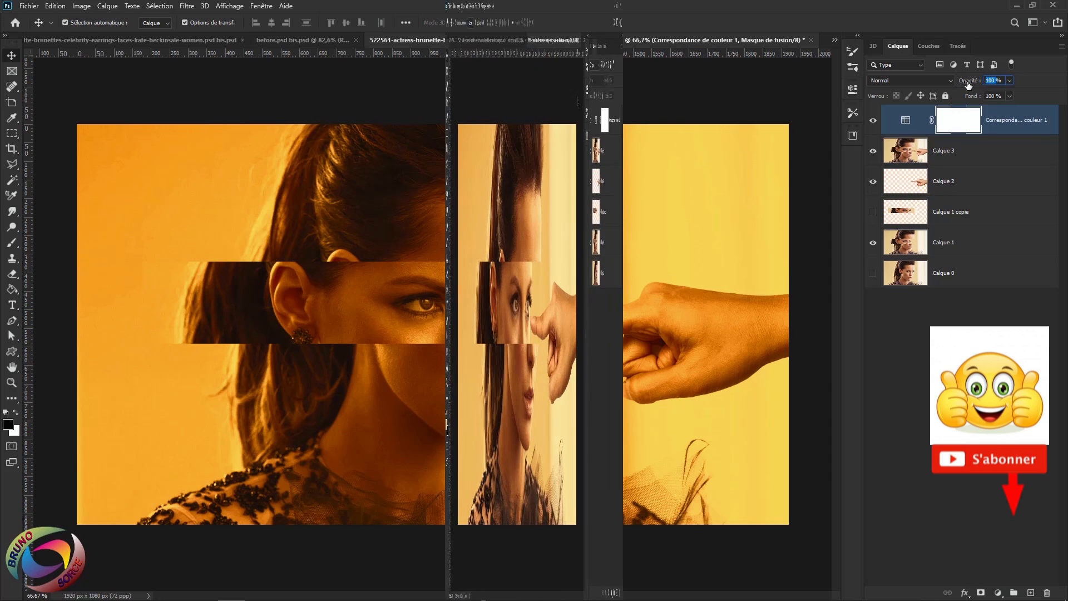